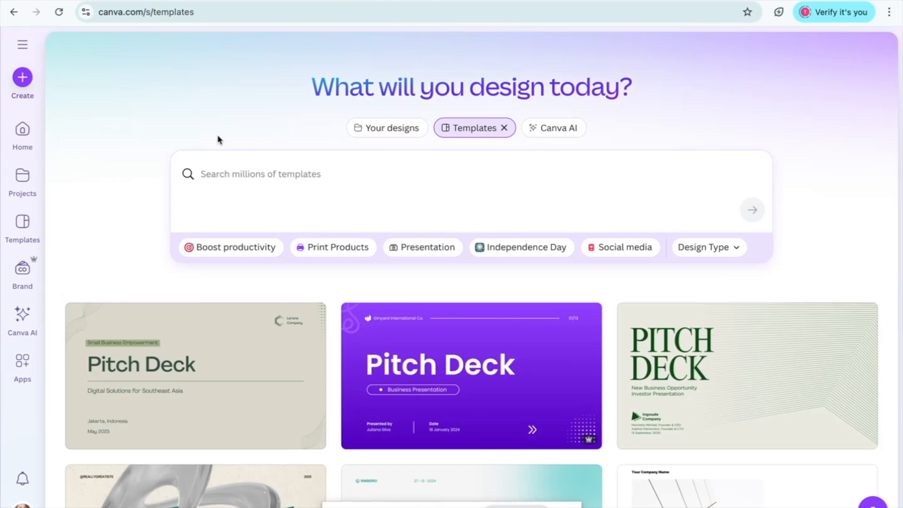
- Search the template library for "how to bake a cake video"
{"action": "left_click", "coordinate": [202, 179]}
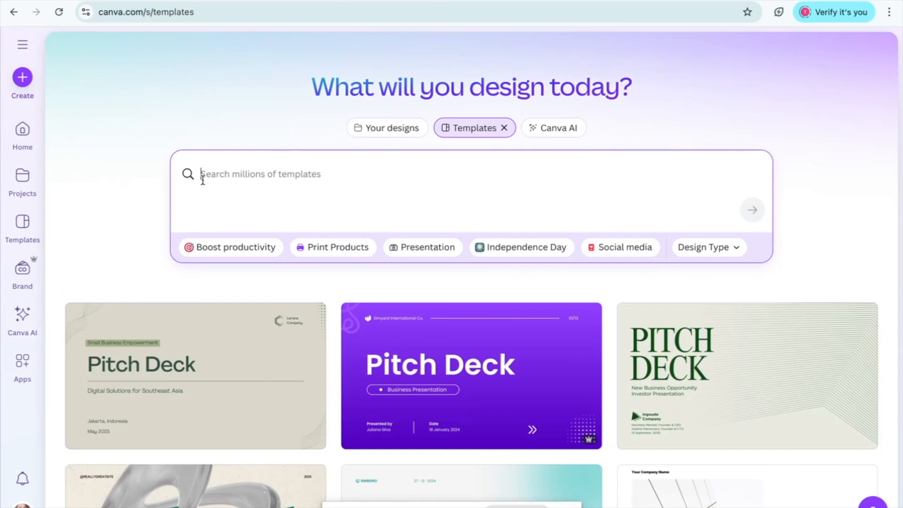
{"action": "type", "text": "how to"}
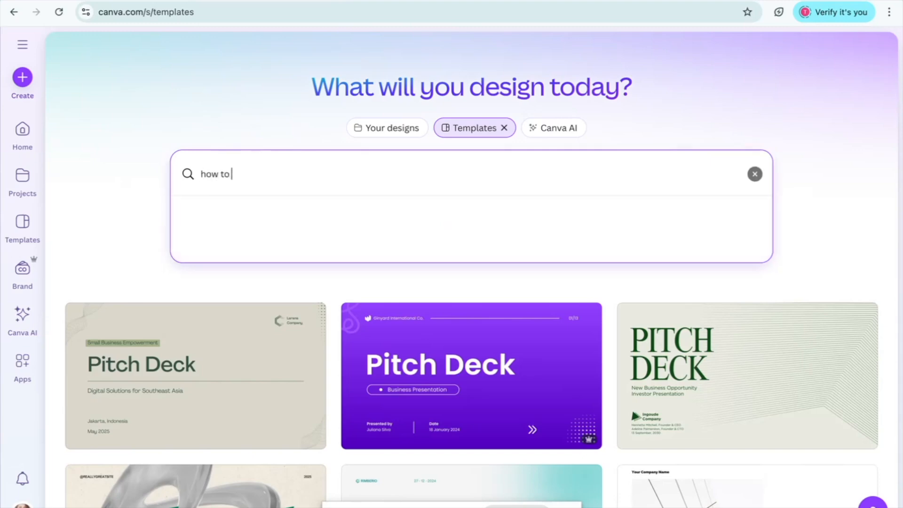
{"action": "type", "text": " bake a cake video"}
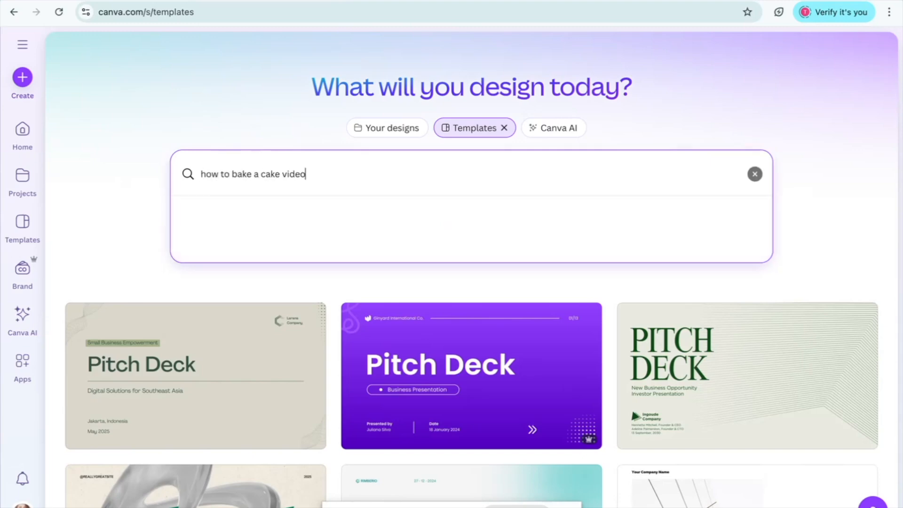
{"action": "key", "text": "Return"}
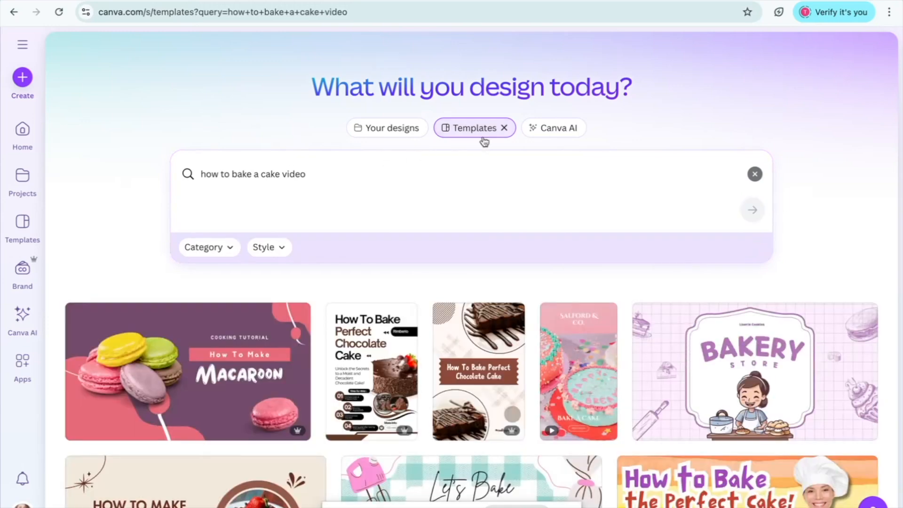
- Open the White Clean Video-centric Cake How To Food Social Video template for customizing
{"action": "scroll", "coordinate": [66, 242], "scroll_direction": "down", "scroll_amount": 10}
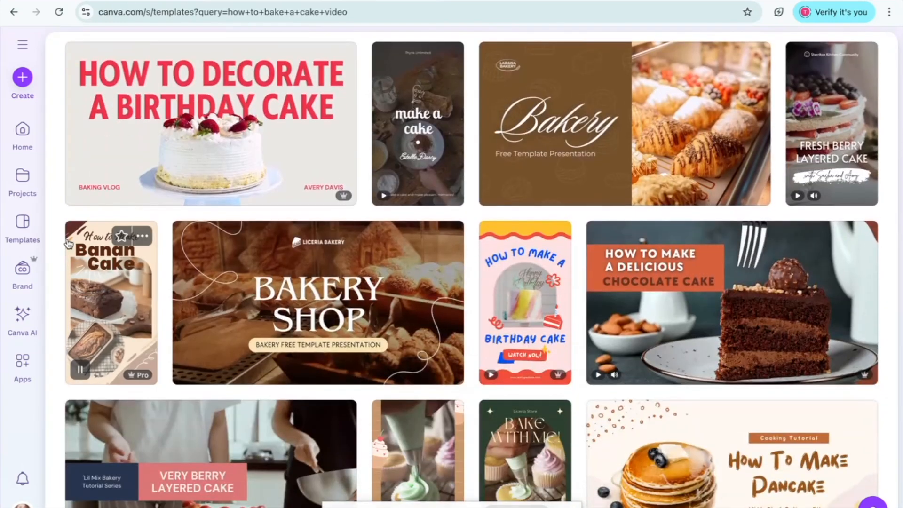
{"action": "scroll", "coordinate": [66, 241], "scroll_direction": "down", "scroll_amount": 1}
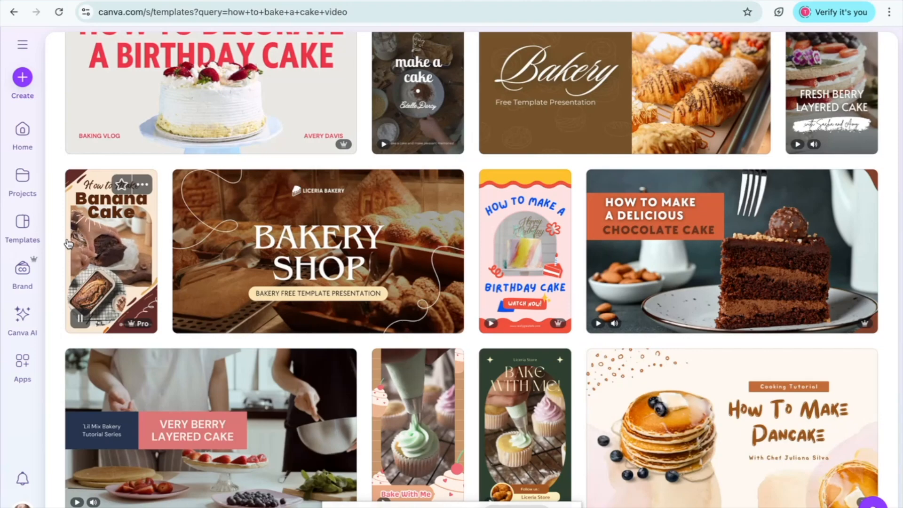
{"action": "scroll", "coordinate": [829, 208], "scroll_direction": "up", "scroll_amount": 4}
{"action": "left_click", "coordinate": [828, 209]}
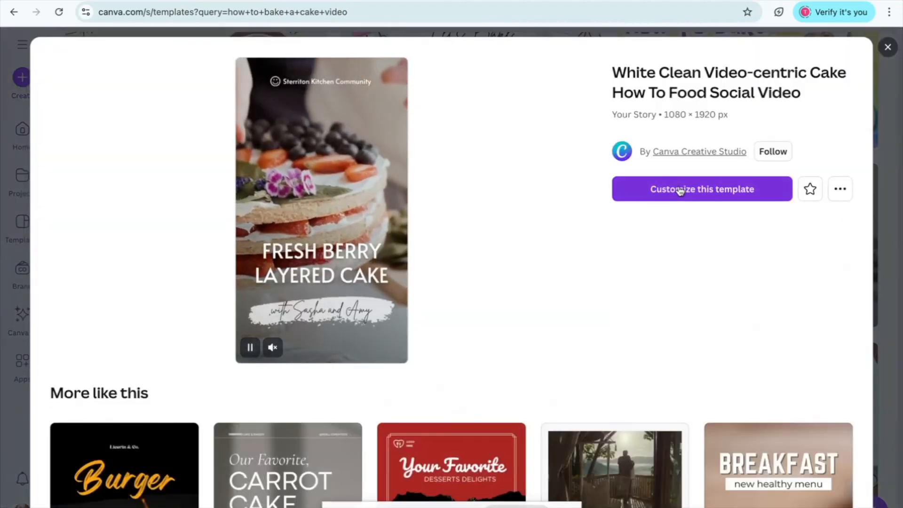
{"action": "left_click", "coordinate": [668, 190]}
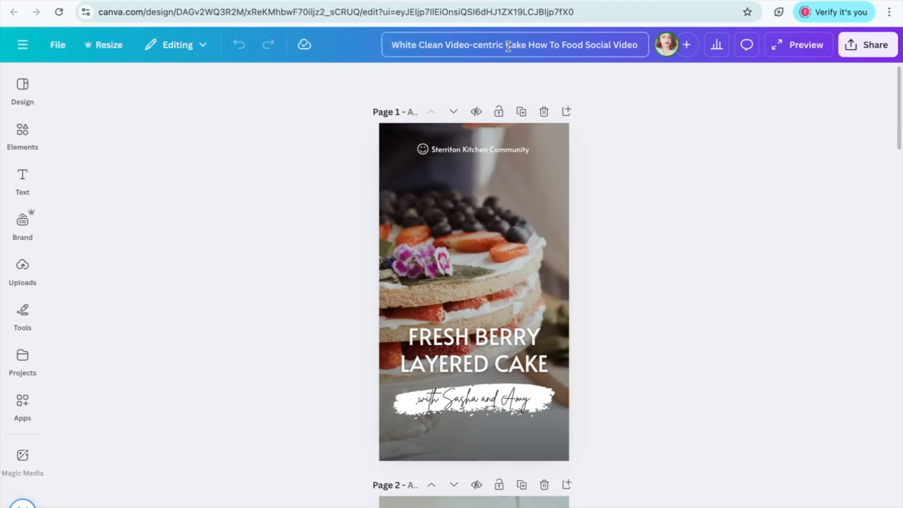
- Rename the design as "Berry Layered Cake_Tutorial"
{"action": "key", "text": "super+a"}
{"action": "key", "text": "BackSpace"}
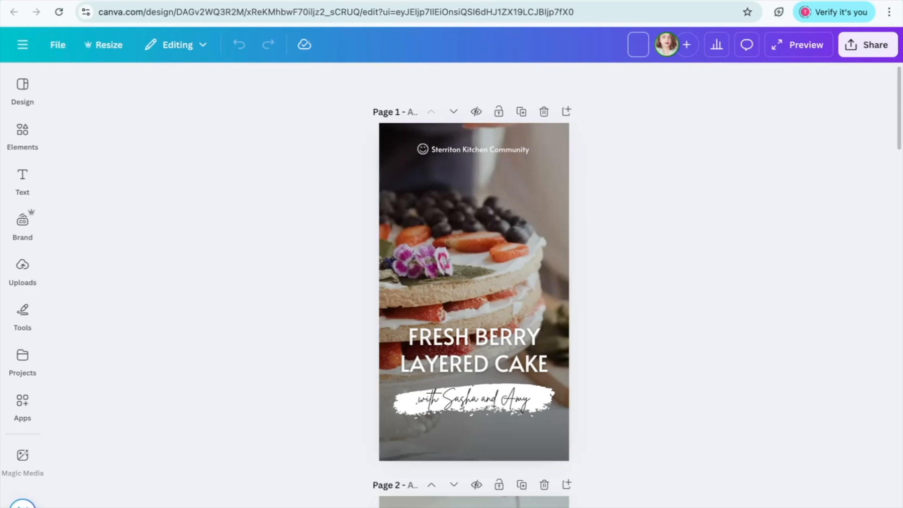
{"action": "type", "text": "Berry Layered Cake_Tutorial"}
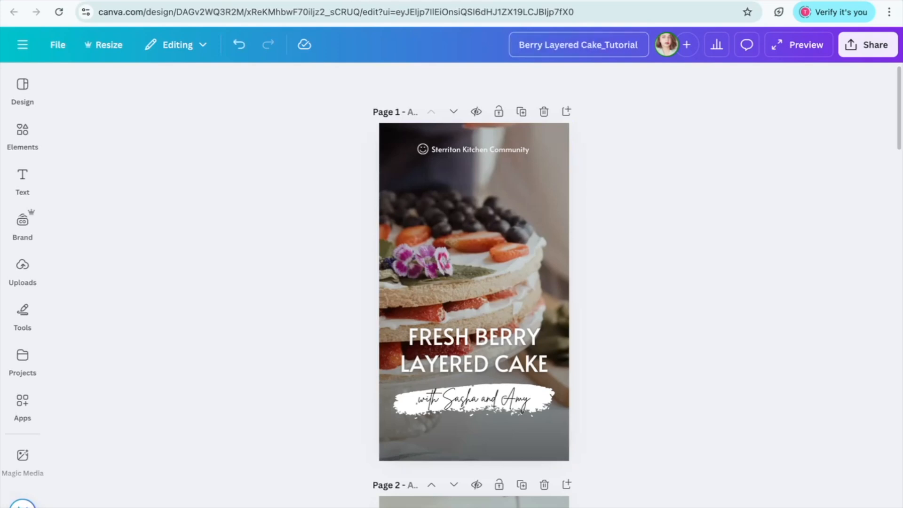
{"action": "left_click", "coordinate": [674, 160]}
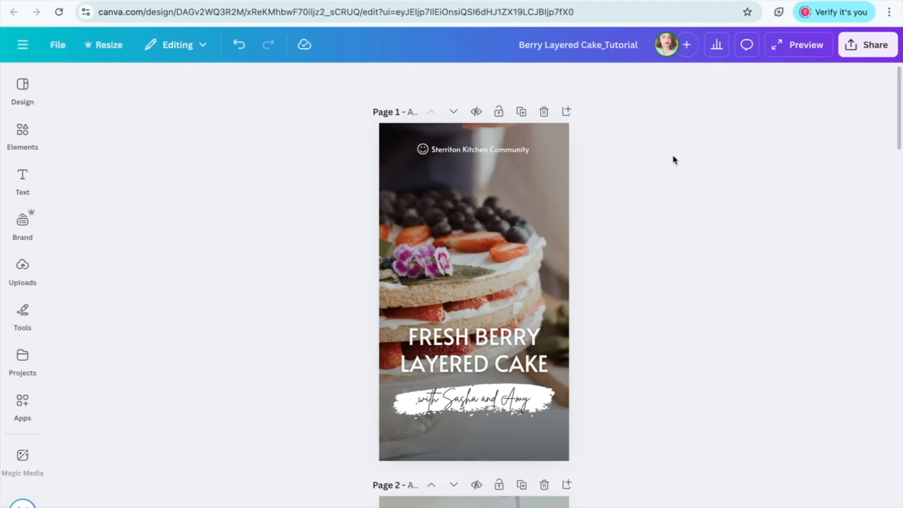
- Preview the template's video clips and review the layout of all six pages
{"action": "left_click", "coordinate": [482, 239]}
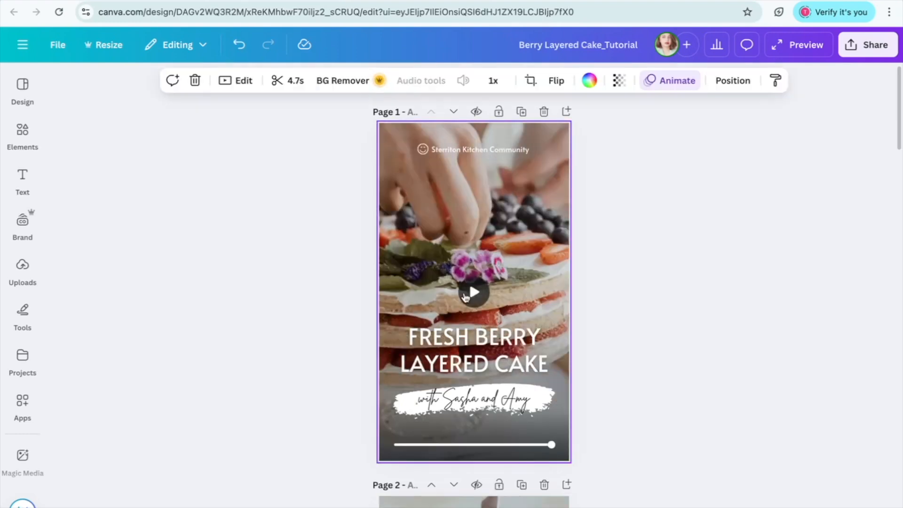
{"action": "left_click", "coordinate": [467, 295]}
{"action": "scroll", "coordinate": [465, 295], "scroll_direction": "down", "scroll_amount": 7}
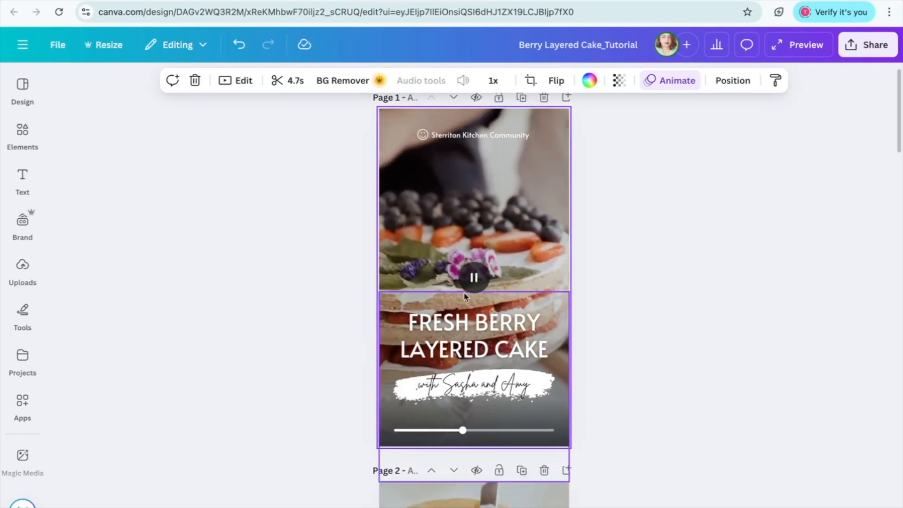
{"action": "left_click", "coordinate": [474, 324]}
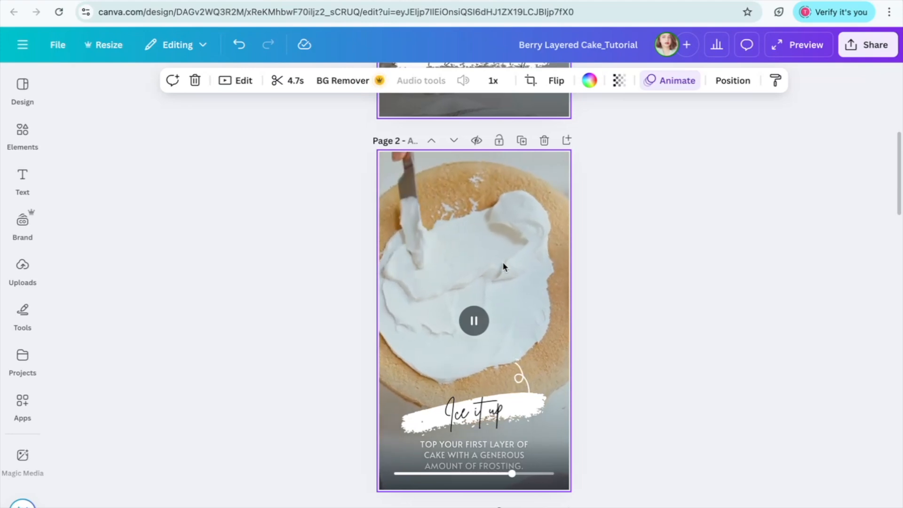
{"action": "scroll", "coordinate": [502, 266], "scroll_direction": "down", "scroll_amount": 8}
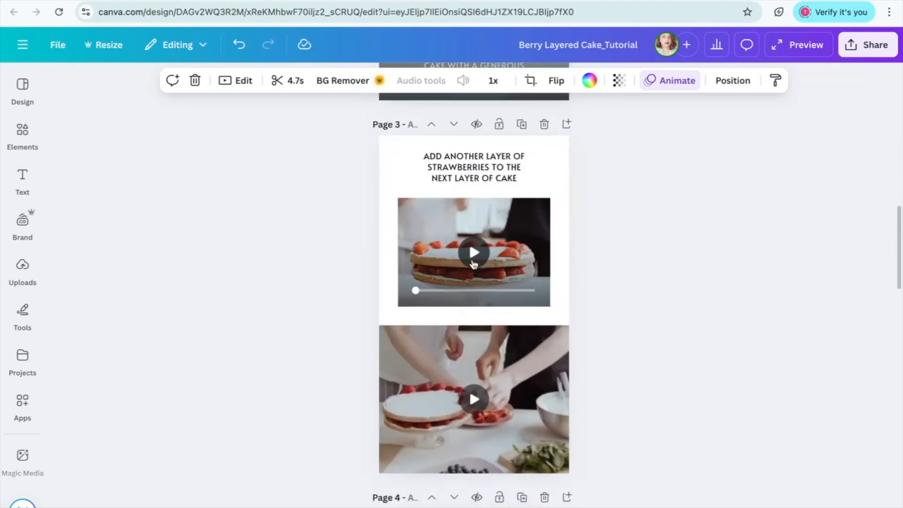
{"action": "left_click", "coordinate": [473, 262]}
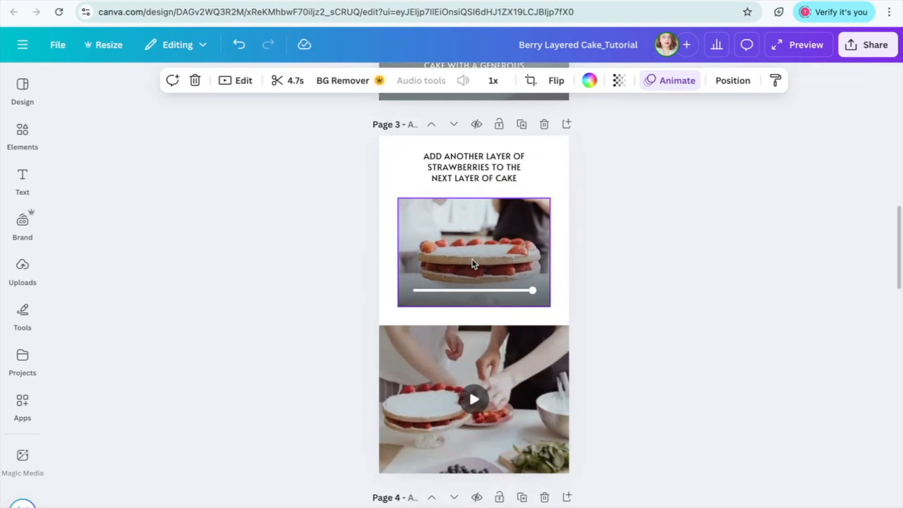
{"action": "scroll", "coordinate": [455, 324], "scroll_direction": "down", "scroll_amount": 10}
{"action": "scroll", "coordinate": [455, 258], "scroll_direction": "up", "scroll_amount": 4}
{"action": "scroll", "coordinate": [472, 254], "scroll_direction": "down", "scroll_amount": 4}
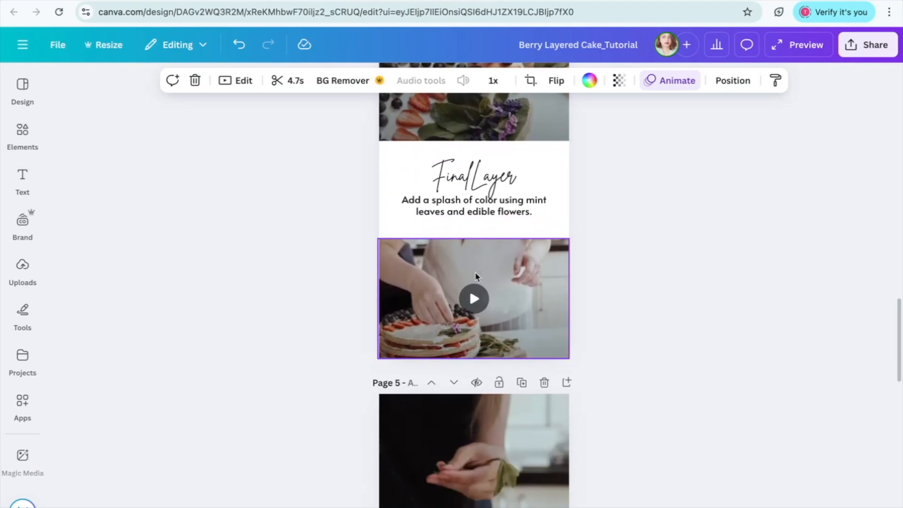
{"action": "scroll", "coordinate": [472, 305], "scroll_direction": "down", "scroll_amount": 9}
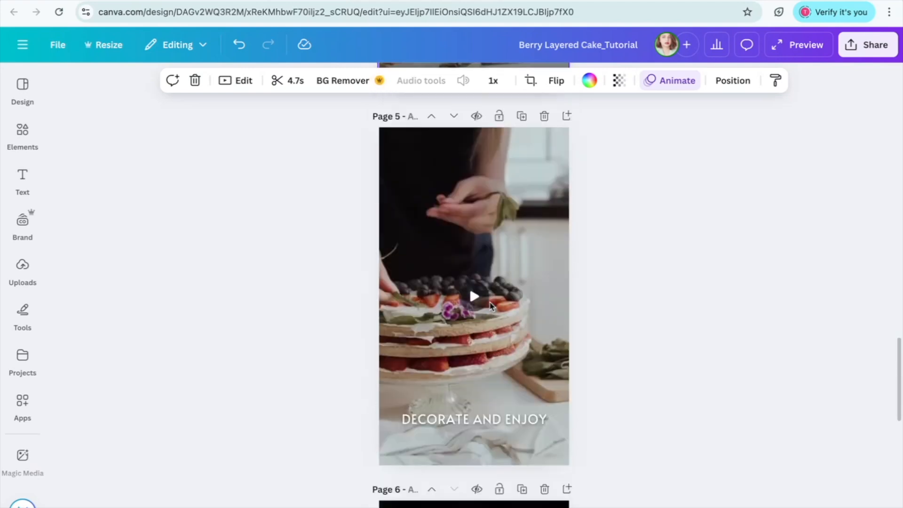
{"action": "scroll", "coordinate": [470, 188], "scroll_direction": "up", "scroll_amount": 1}
{"action": "scroll", "coordinate": [496, 233], "scroll_direction": "up", "scroll_amount": 2}
{"action": "scroll", "coordinate": [496, 233], "scroll_direction": "down", "scroll_amount": 9}
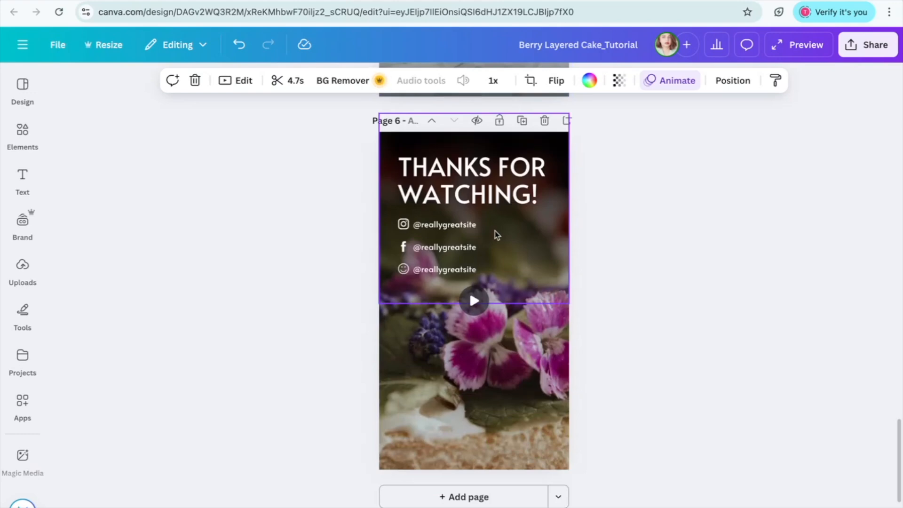
{"action": "scroll", "coordinate": [496, 234], "scroll_direction": "up", "scroll_amount": 20}
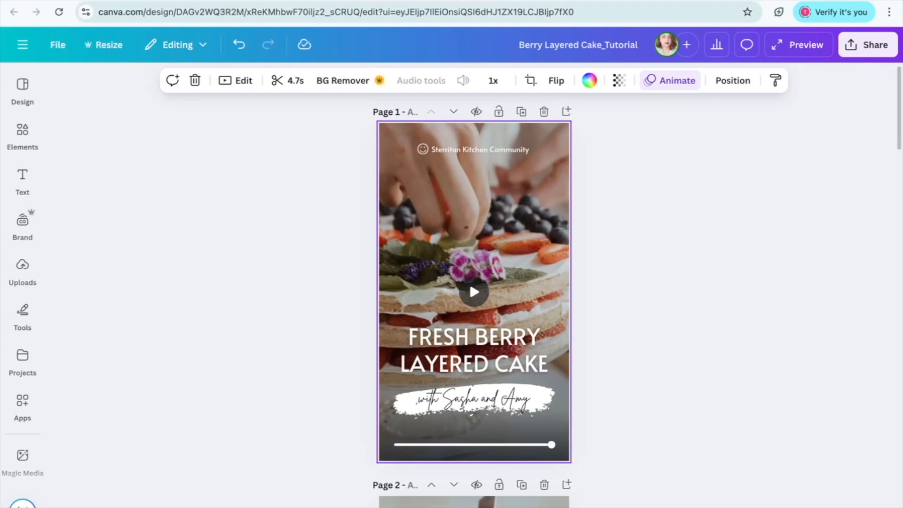
- Replace page 1's background video with the full-page clip of a girl and a birthday cake from a "happy birthday cake" video search
{"action": "key", "text": "Delete"}
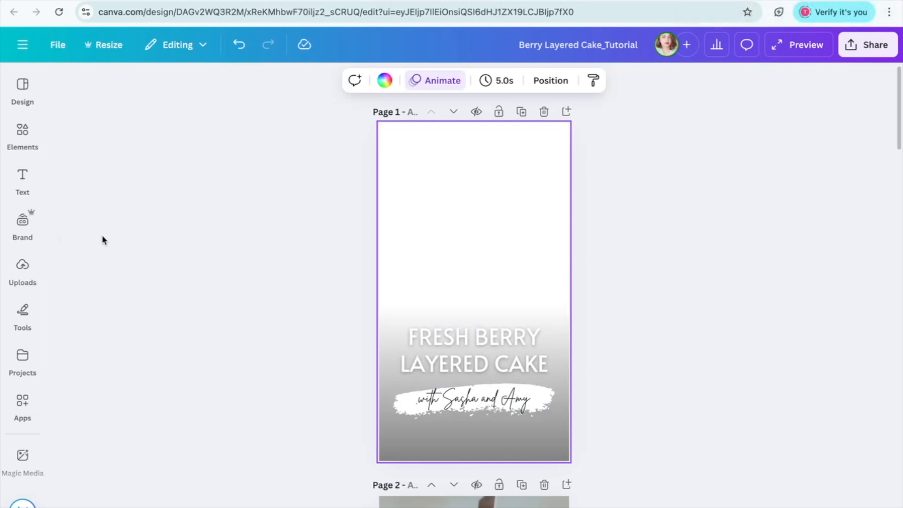
{"action": "left_click", "coordinate": [22, 268]}
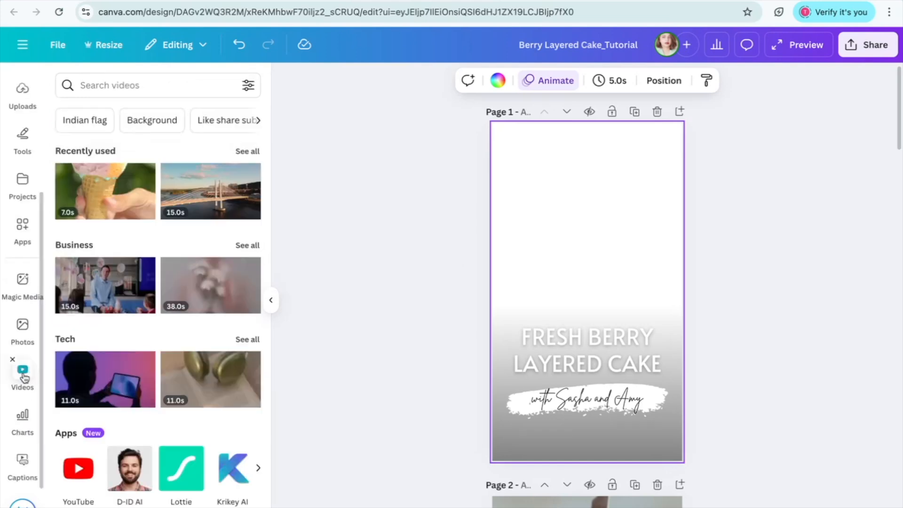
{"action": "left_click", "coordinate": [102, 83]}
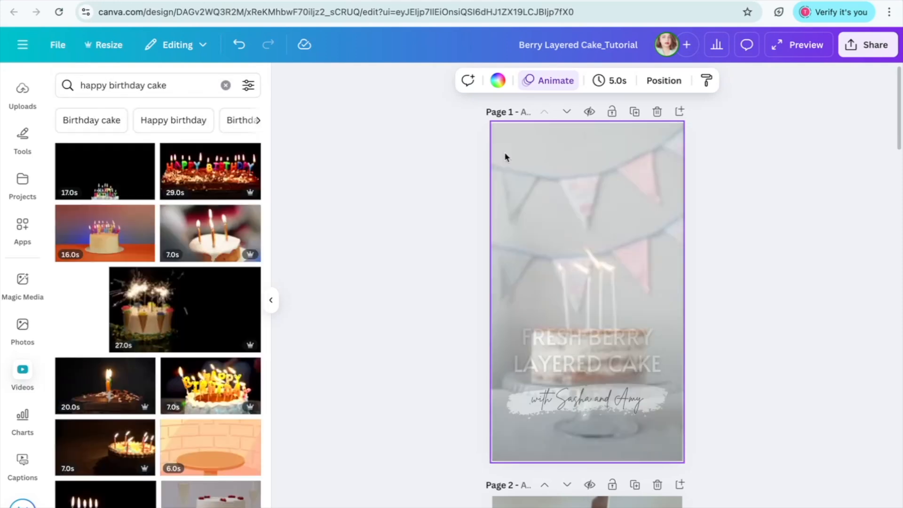
{"action": "left_click", "coordinate": [505, 157]}
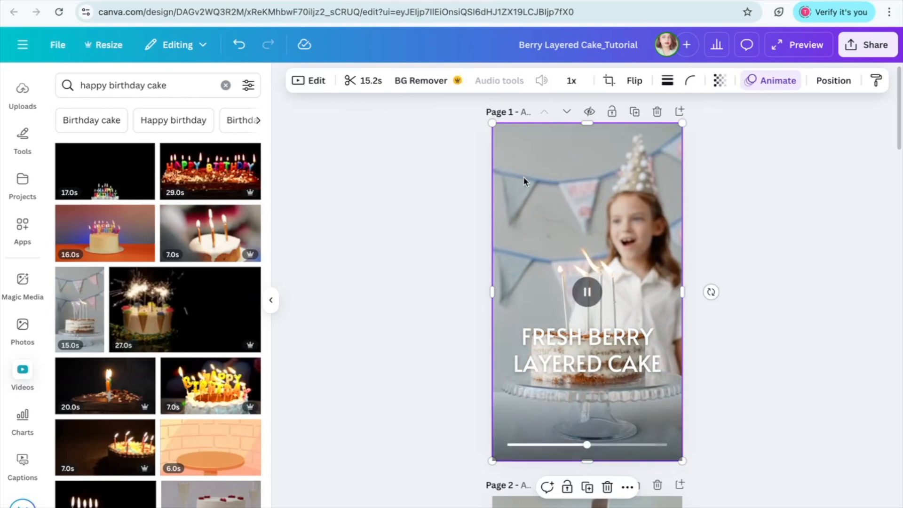
- Trim the beginning off page 1's birthday clip to shorten it to 6.8 seconds
{"action": "left_click", "coordinate": [368, 83]}
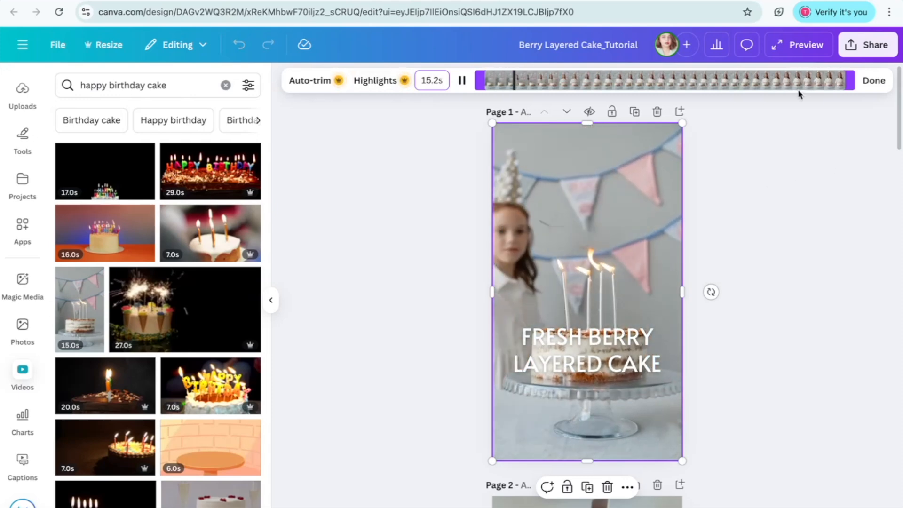
{"action": "mouse_move", "coordinate": [844, 81]}
{"action": "left_mouse_down"}
{"action": "mouse_move", "coordinate": [696, 80]}
{"action": "mouse_move", "coordinate": [851, 81]}
{"action": "left_mouse_up"}
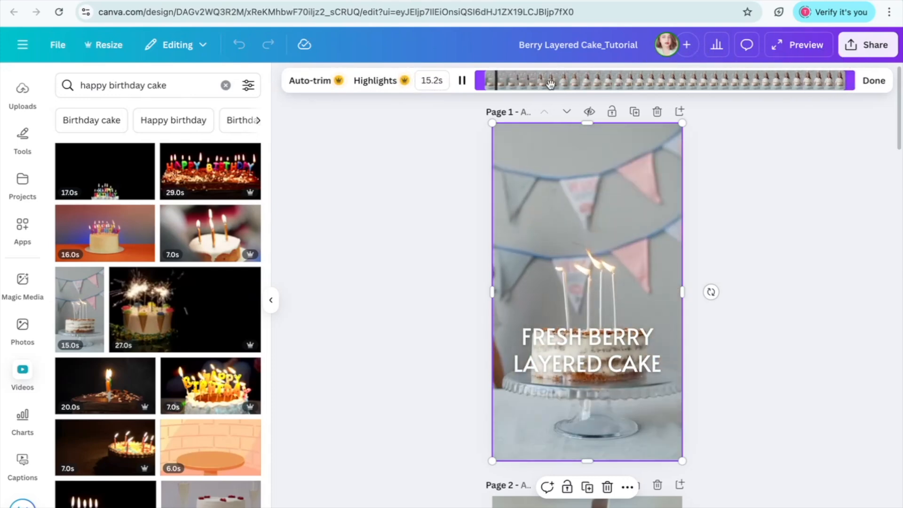
{"action": "left_click_drag", "start_coordinate": [477, 81], "coordinate": [779, 81]}
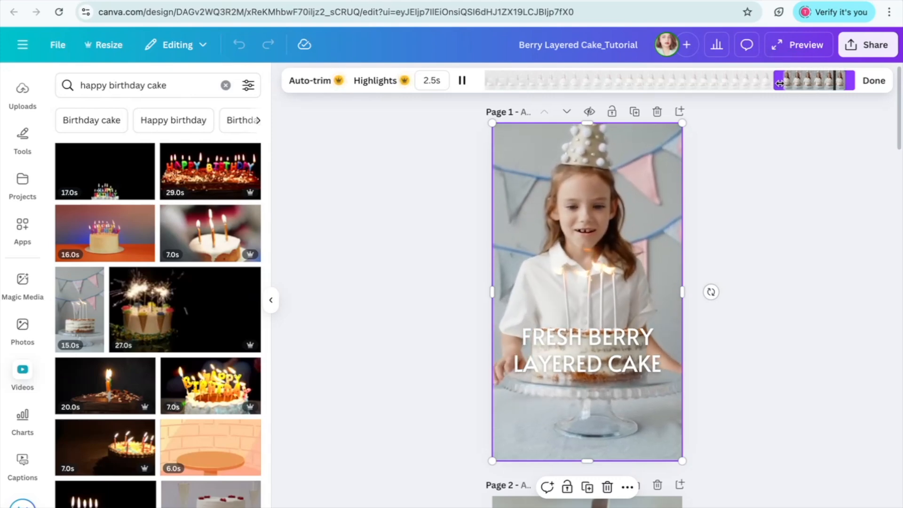
{"action": "left_click", "coordinate": [876, 82]}
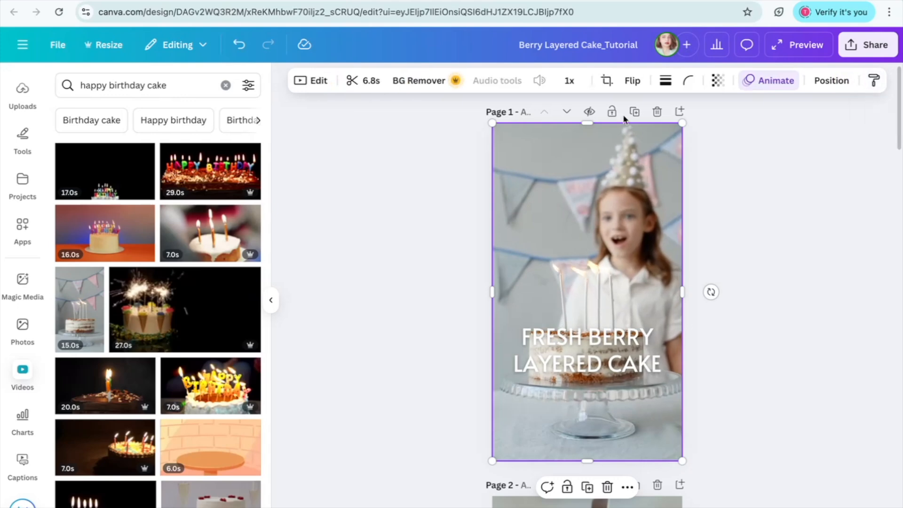
- Examine the birthday clip's editing options, including the full filter collection and the video speed control
{"action": "left_click", "coordinate": [312, 81]}
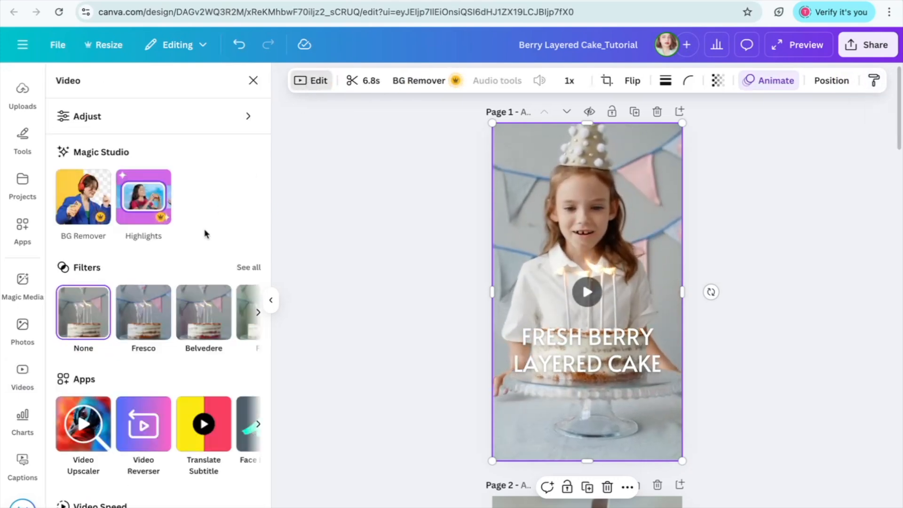
{"action": "scroll", "coordinate": [202, 236], "scroll_direction": "down", "scroll_amount": 2}
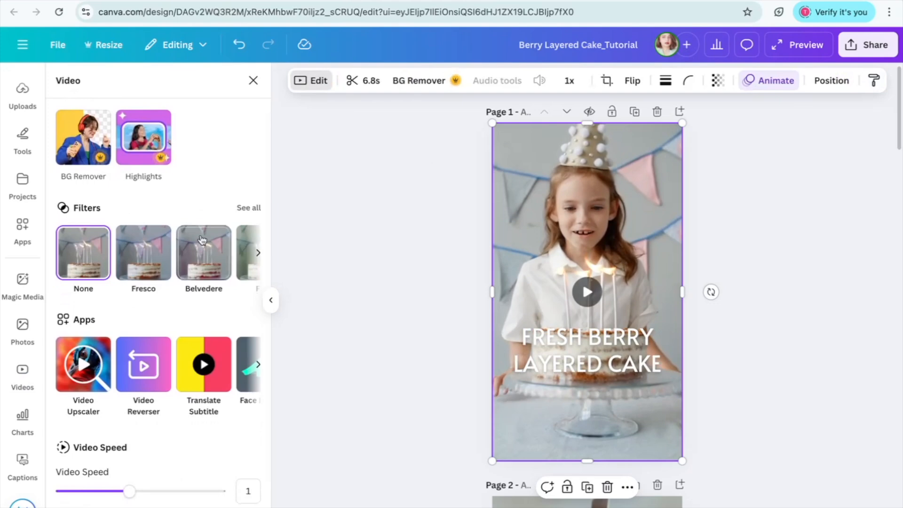
{"action": "left_click", "coordinate": [249, 208]}
{"action": "scroll", "coordinate": [203, 283], "scroll_direction": "down", "scroll_amount": 6}
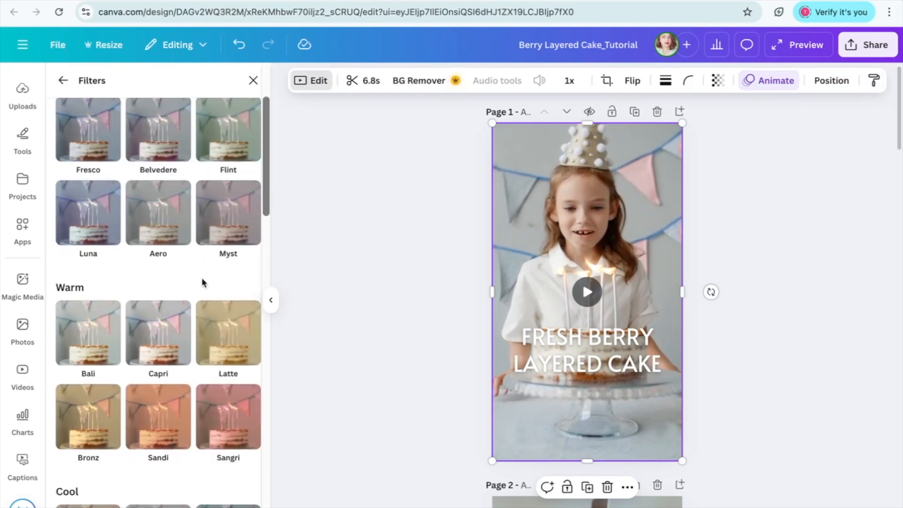
{"action": "scroll", "coordinate": [203, 284], "scroll_direction": "down", "scroll_amount": 20}
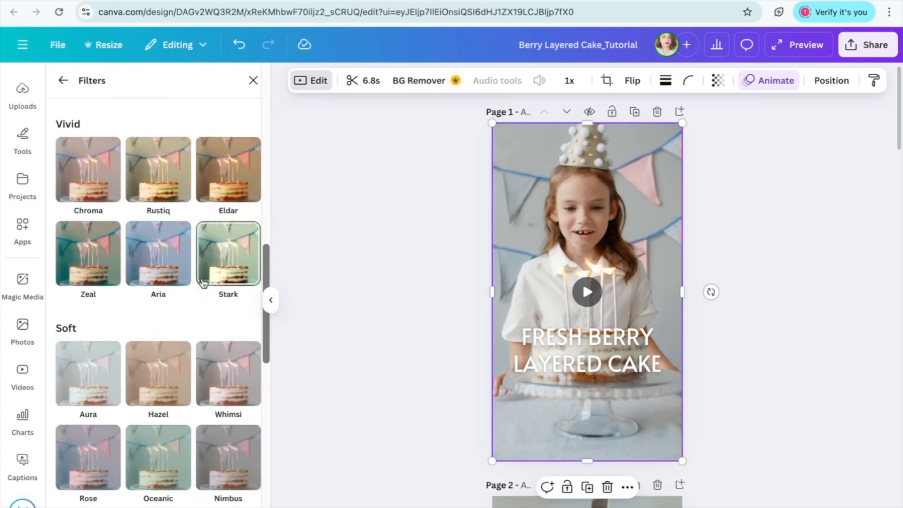
{"action": "scroll", "coordinate": [210, 280], "scroll_direction": "up", "scroll_amount": 20}
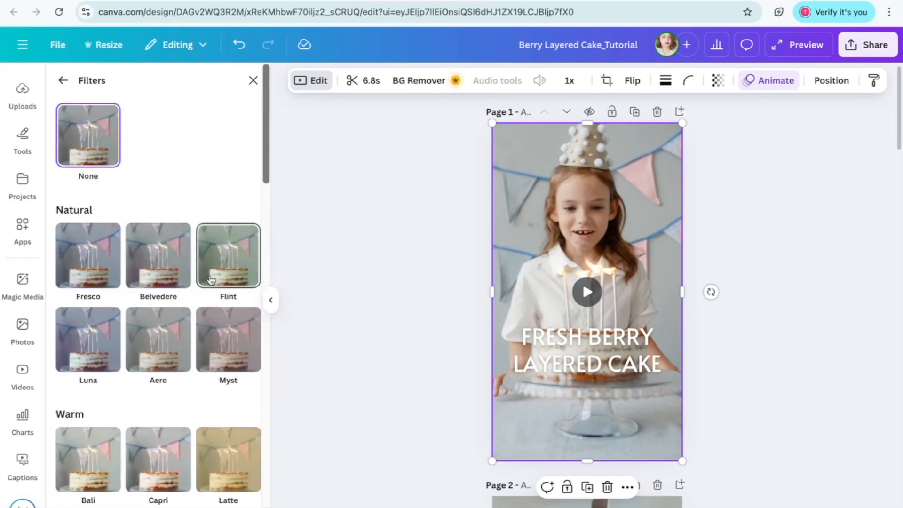
{"action": "left_click", "coordinate": [63, 80]}
{"action": "scroll", "coordinate": [140, 435], "scroll_direction": "down", "scroll_amount": 2}
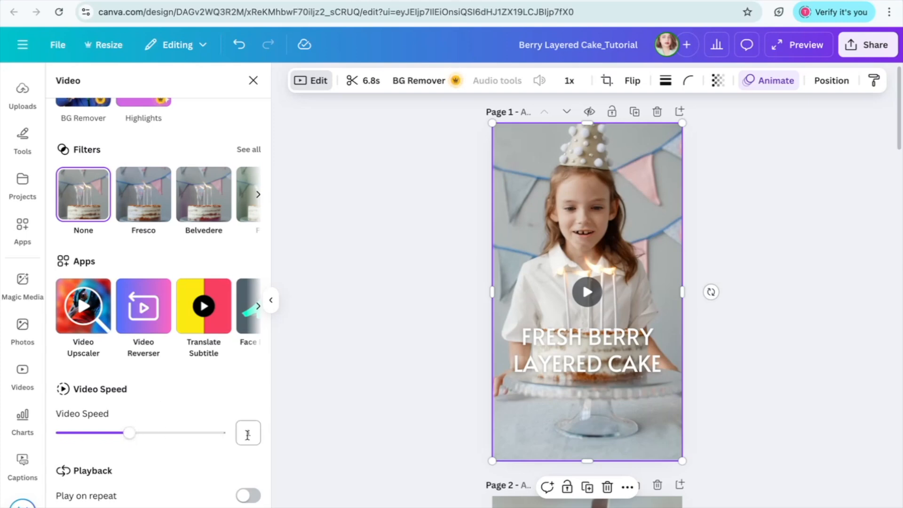
{"action": "mouse_move", "coordinate": [130, 433]}
{"action": "left_mouse_down"}
{"action": "mouse_move", "coordinate": [173, 432]}
{"action": "mouse_move", "coordinate": [103, 431]}
{"action": "mouse_move", "coordinate": [121, 426]}
{"action": "left_mouse_up"}
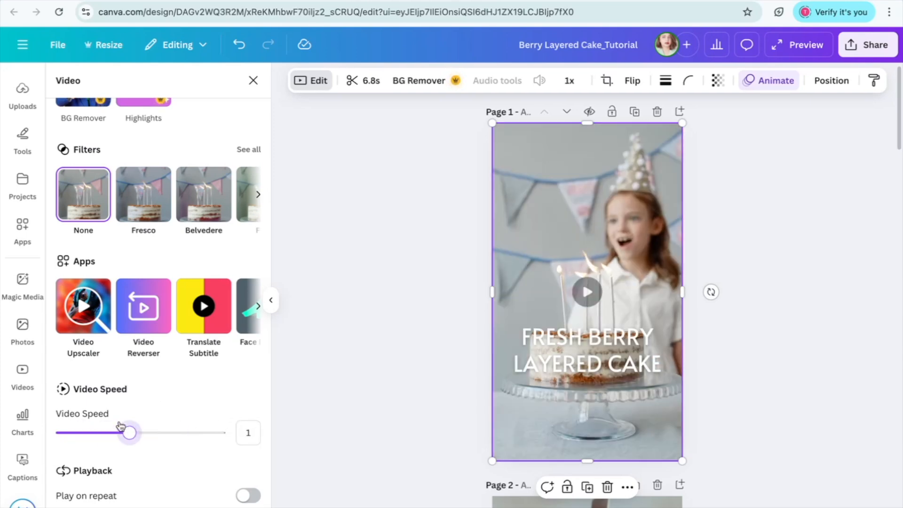
- Examine the white balance, light and color adjustment settings of page 1's birthday clip
{"action": "scroll", "coordinate": [98, 100], "scroll_direction": "up", "scroll_amount": 3}
{"action": "left_click", "coordinate": [112, 115]}
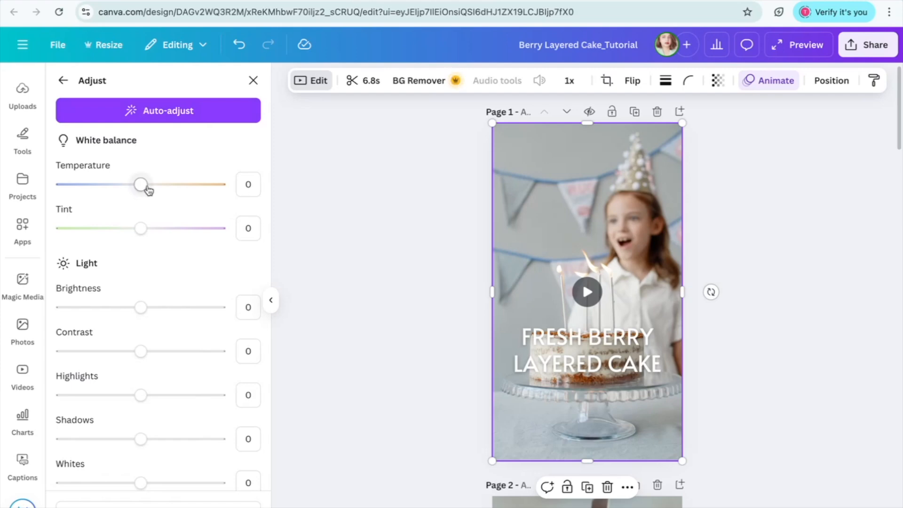
{"action": "scroll", "coordinate": [145, 303], "scroll_direction": "down", "scroll_amount": 4}
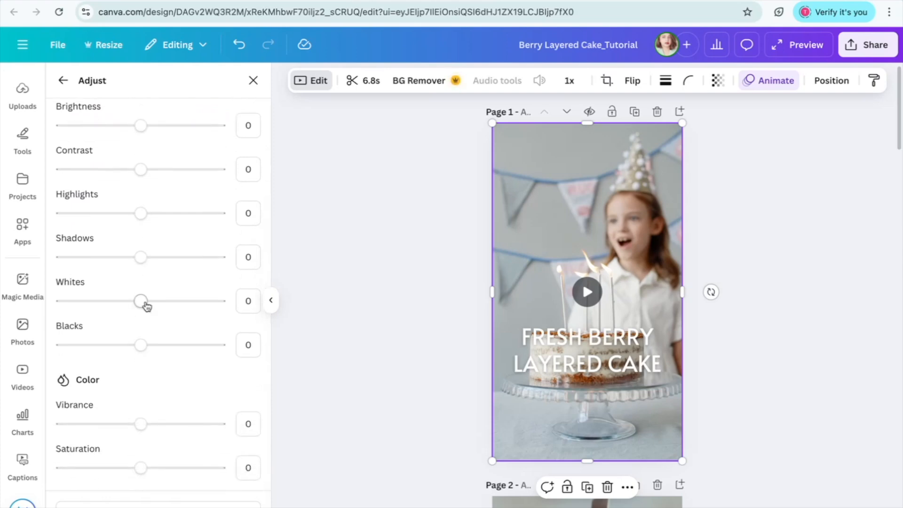
{"action": "scroll", "coordinate": [147, 305], "scroll_direction": "up", "scroll_amount": 4}
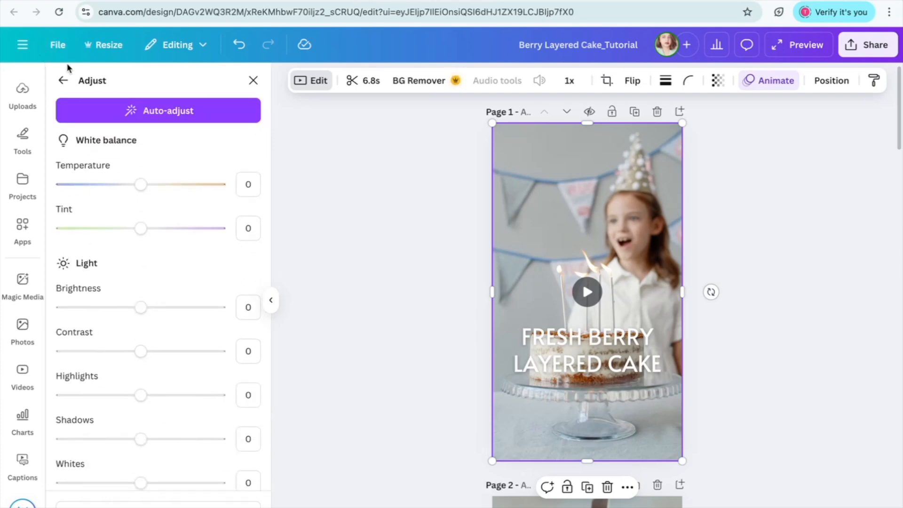
- Try cropping page 1's birthday clip freehand and with the 1:1 and 16:9 aspect ratios
{"action": "left_click", "coordinate": [607, 85]}
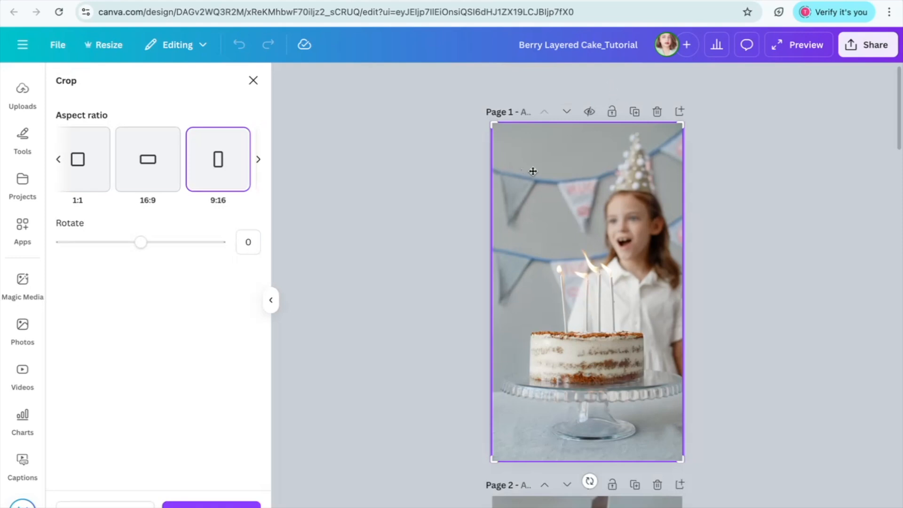
{"action": "left_click_drag", "start_coordinate": [495, 124], "coordinate": [421, 84]}
{"action": "left_click_drag", "start_coordinate": [679, 465], "coordinate": [734, 497]}
{"action": "left_click", "coordinate": [75, 160]}
{"action": "left_click", "coordinate": [58, 159]}
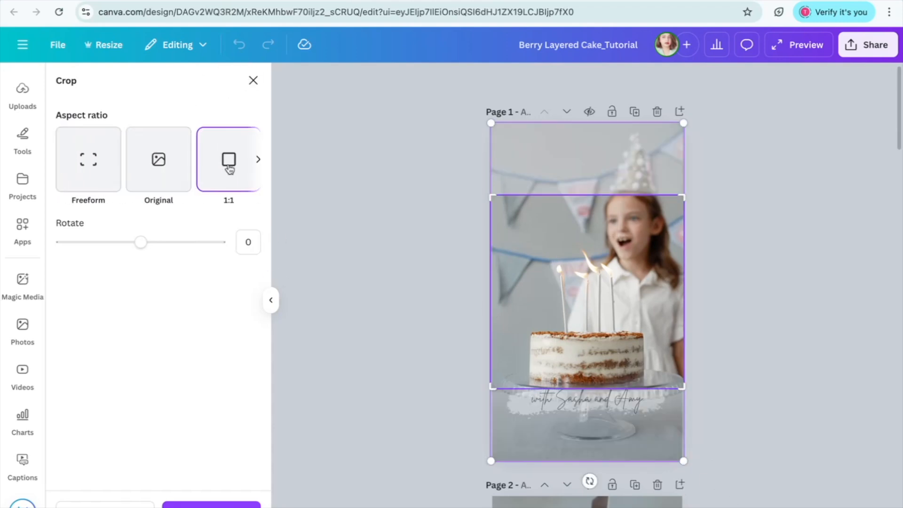
{"action": "left_click", "coordinate": [259, 159]}
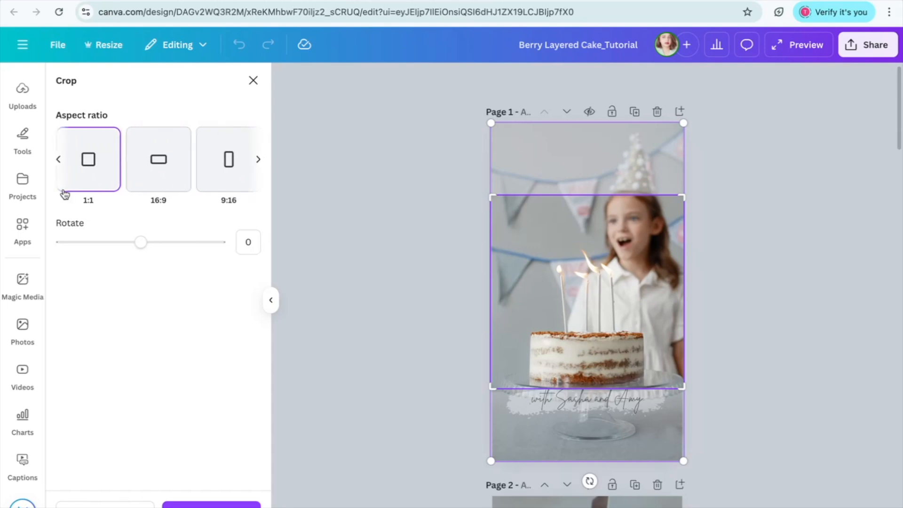
{"action": "left_click", "coordinate": [166, 185]}
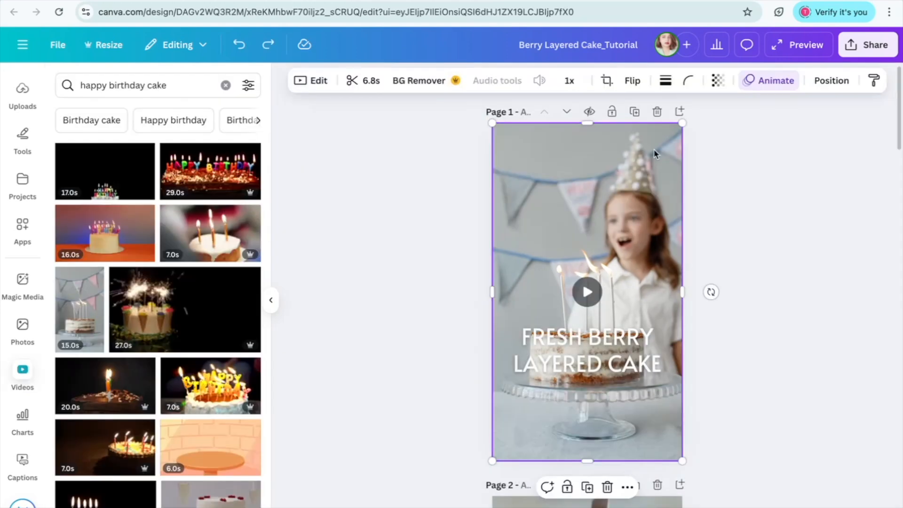
- Send page 1's birthday clip backward behind the logo label and the text elements
{"action": "right_click", "coordinate": [655, 153]}
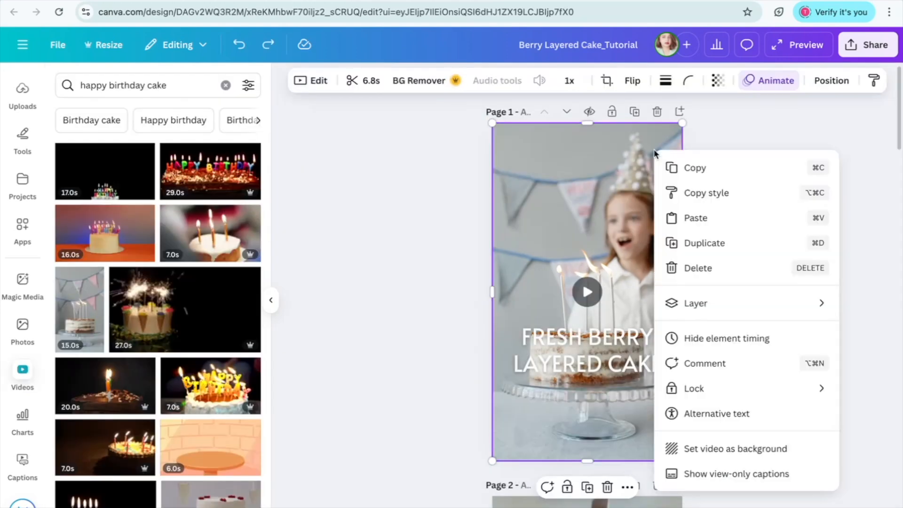
{"action": "mouse_move", "coordinate": [687, 313]}
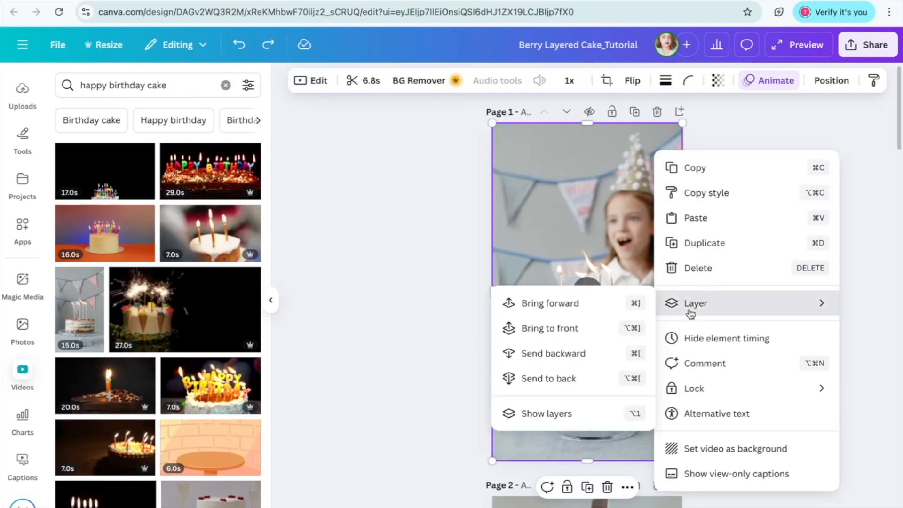
{"action": "left_click", "coordinate": [551, 398]}
{"action": "right_click", "coordinate": [557, 379]}
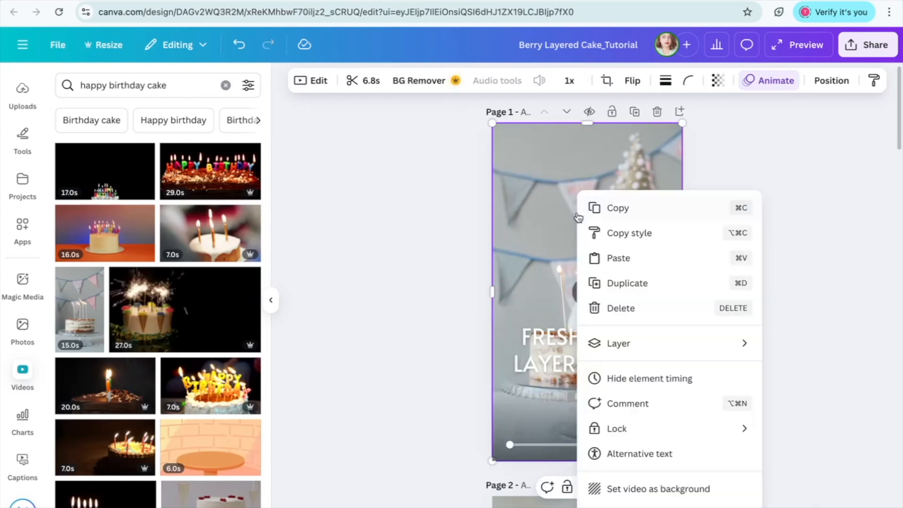
{"action": "left_click", "coordinate": [494, 418]}
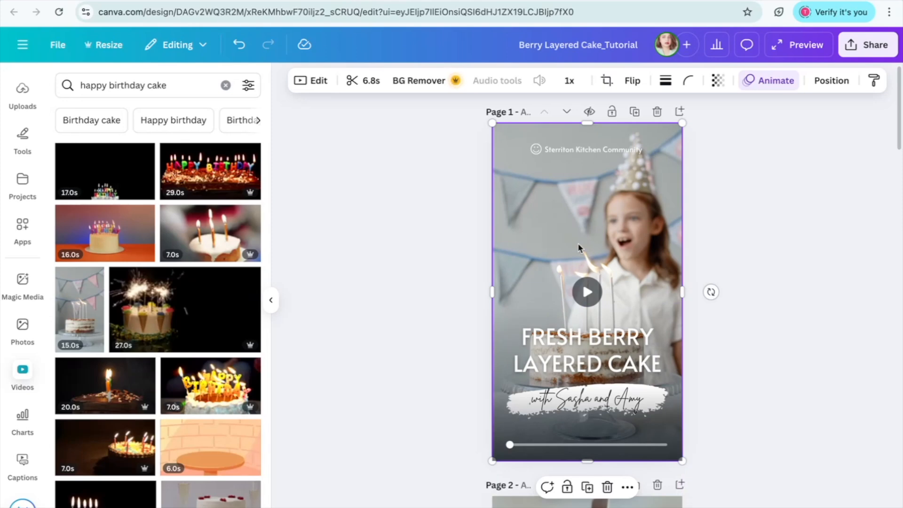
- Replace page 1's "FRESH BERRY LAYERED CAKE" heading with "HOW TO MAKE A BIRTHDAY CAKE?"
{"action": "double_click", "coordinate": [537, 366]}
{"action": "left_click", "coordinate": [519, 347]}
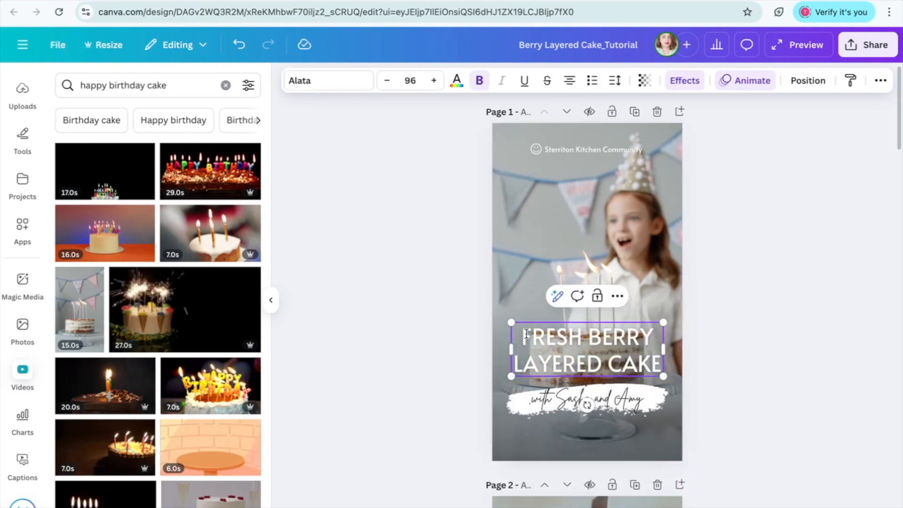
{"action": "left_click_drag", "start_coordinate": [524, 334], "coordinate": [658, 364]}
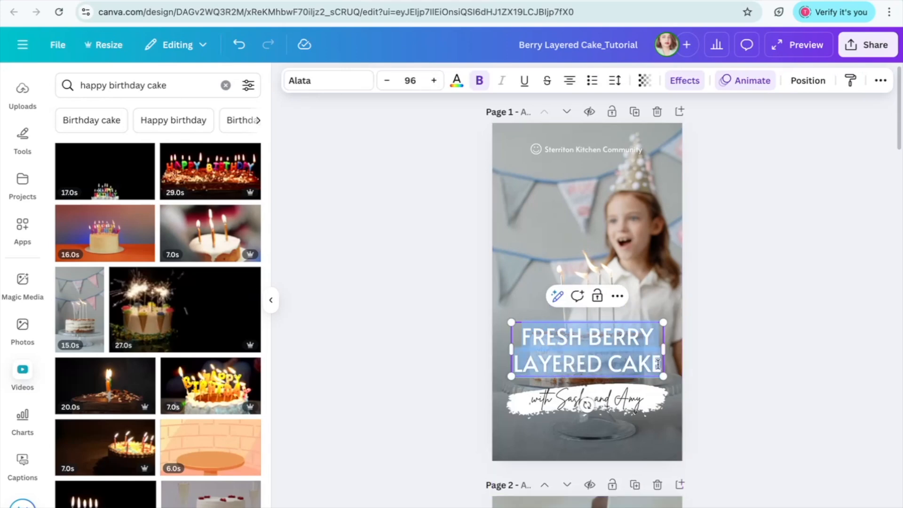
{"action": "key", "text": "BackSpace"}
{"action": "type", "text": "HOW TO MAKE A BIRTHDAY CAKE?"}
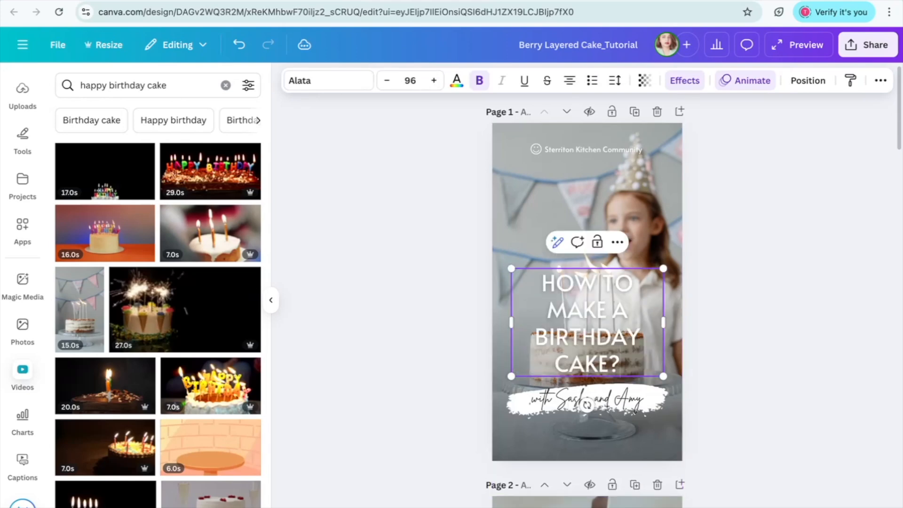
{"action": "left_click", "coordinate": [636, 405]}
{"action": "left_click", "coordinate": [620, 346]}
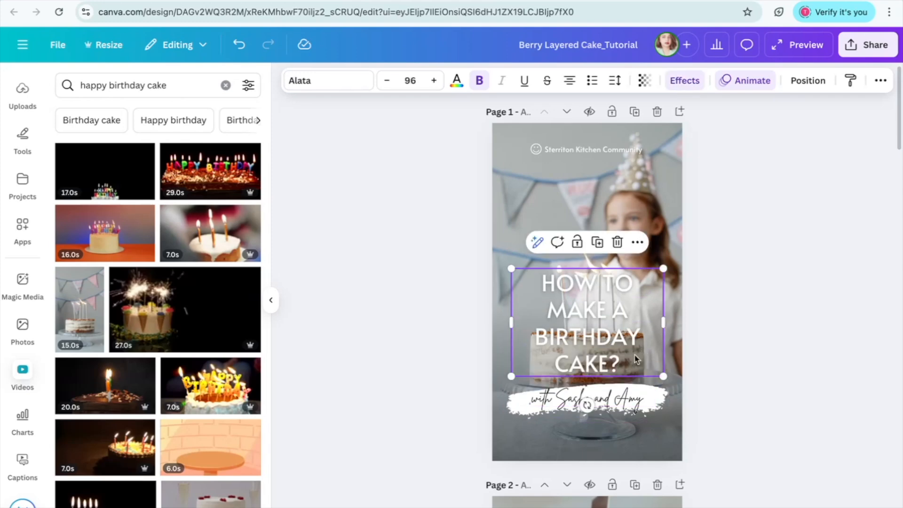
- Delete page 1's handwritten byline and its brush-stroke background, and move the heading down over the cake stand
{"action": "left_click", "coordinate": [612, 402]}
{"action": "left_click", "coordinate": [611, 402]}
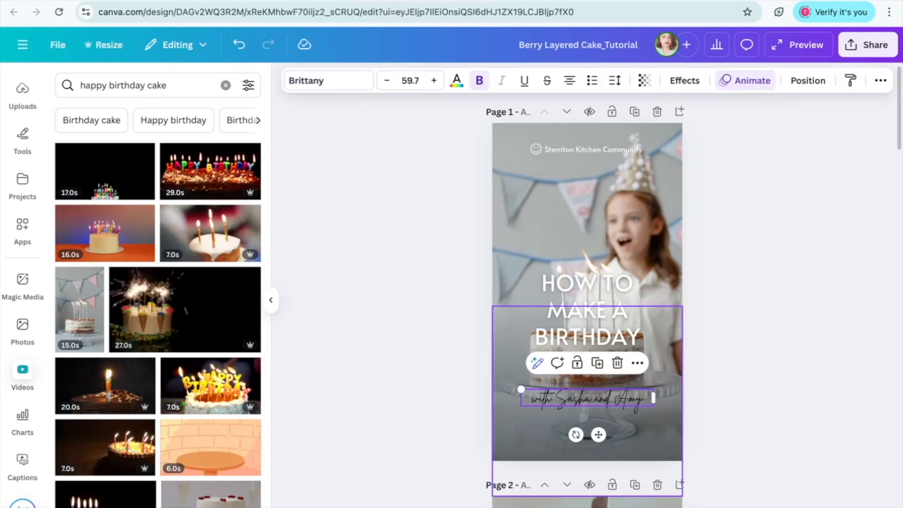
{"action": "left_click", "coordinate": [628, 425]}
{"action": "key", "text": "Delete"}
{"action": "left_click", "coordinate": [614, 397]}
{"action": "key", "text": "Delete"}
{"action": "left_click", "coordinate": [577, 321]}
{"action": "left_click_drag", "start_coordinate": [577, 321], "coordinate": [578, 387]}
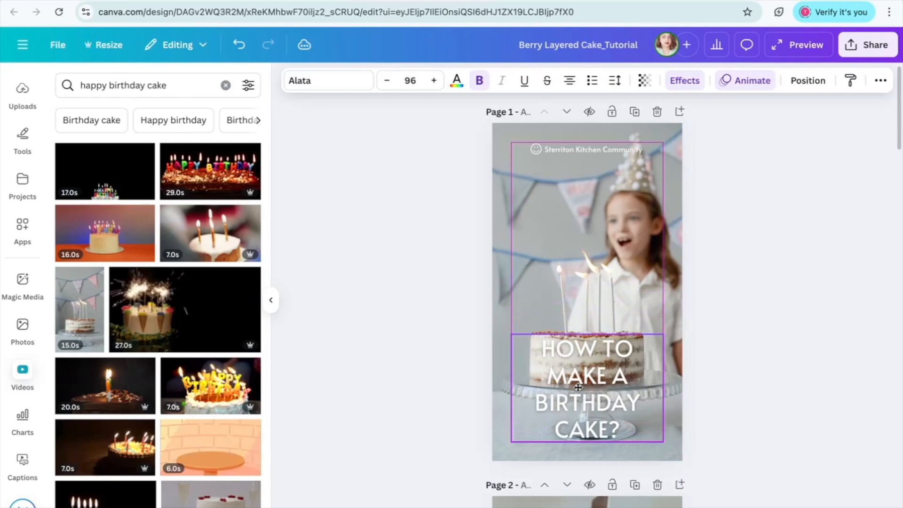
- Delete the "Sterriton Kitchen Community" logo and label group from the upper part of page 1
{"action": "left_click", "coordinate": [572, 151]}
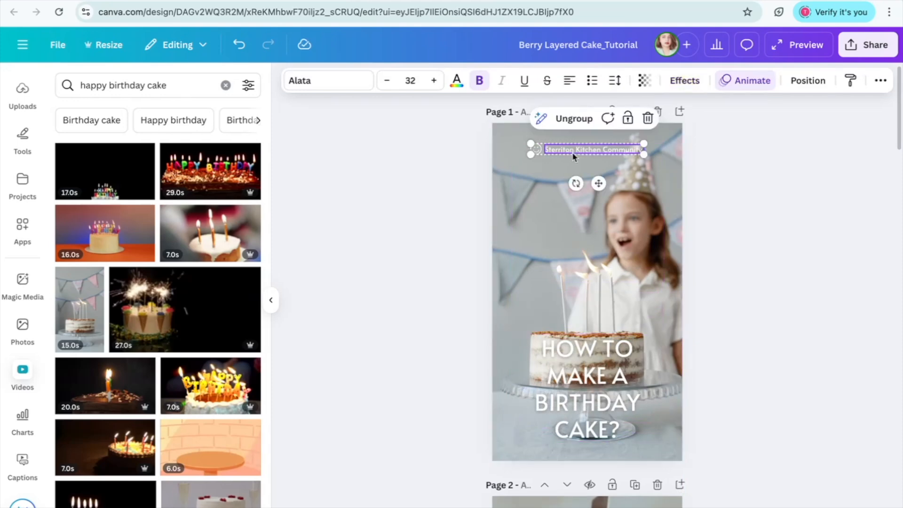
{"action": "left_click", "coordinate": [581, 135]}
{"action": "mouse_move", "coordinate": [613, 153]}
{"action": "left_mouse_down"}
{"action": "mouse_move", "coordinate": [617, 146]}
{"action": "mouse_move", "coordinate": [590, 143]}
{"action": "mouse_move", "coordinate": [621, 145]}
{"action": "mouse_move", "coordinate": [613, 149]}
{"action": "mouse_move", "coordinate": [607, 214]}
{"action": "mouse_move", "coordinate": [618, 154]}
{"action": "left_mouse_up"}
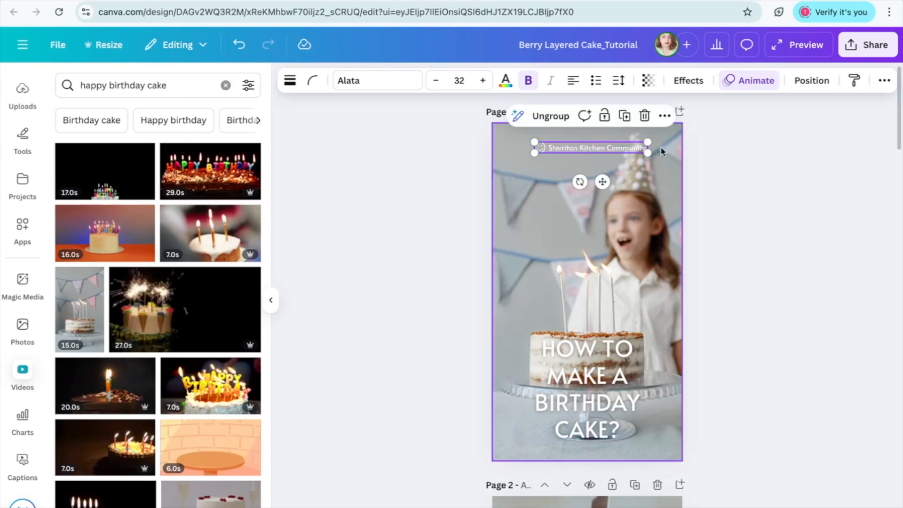
{"action": "left_click", "coordinate": [660, 150]}
{"action": "left_click", "coordinate": [614, 150]}
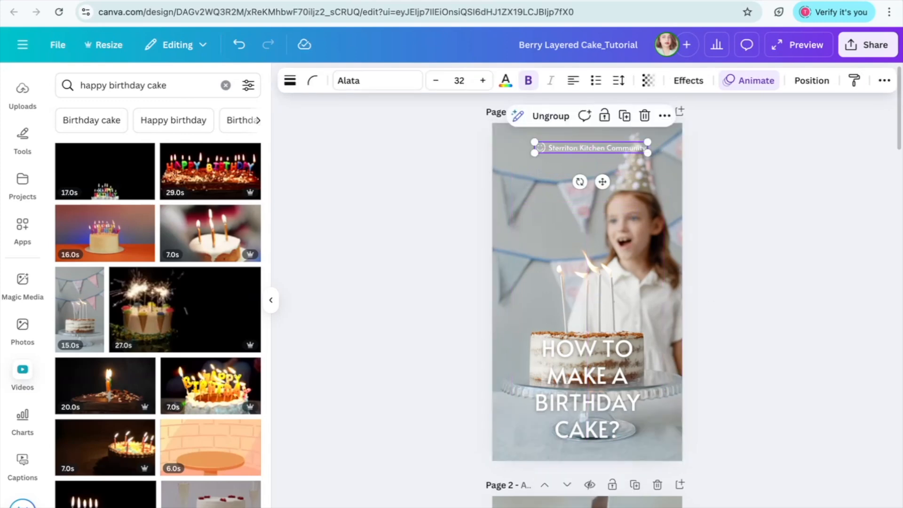
{"action": "left_click", "coordinate": [613, 146]}
- Preview page 2's frosting clip and look over the captions and remaining pages through page 6
{"action": "scroll", "coordinate": [613, 146], "scroll_direction": "down", "scroll_amount": 6}
{"action": "left_click", "coordinate": [616, 219]}
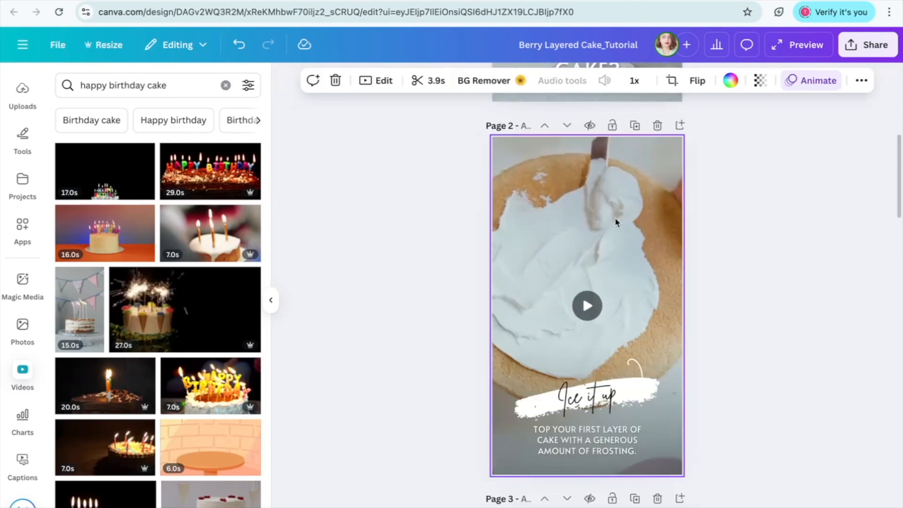
{"action": "left_click", "coordinate": [586, 311]}
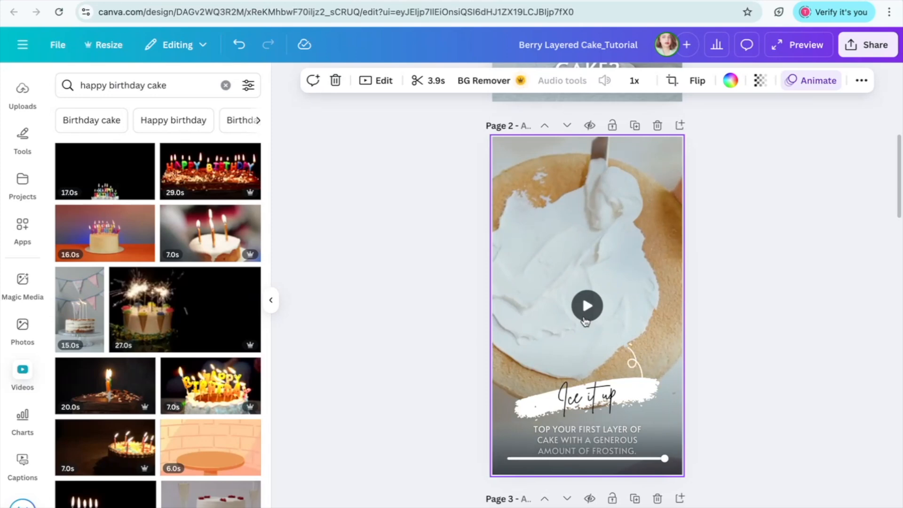
{"action": "left_click", "coordinate": [592, 410]}
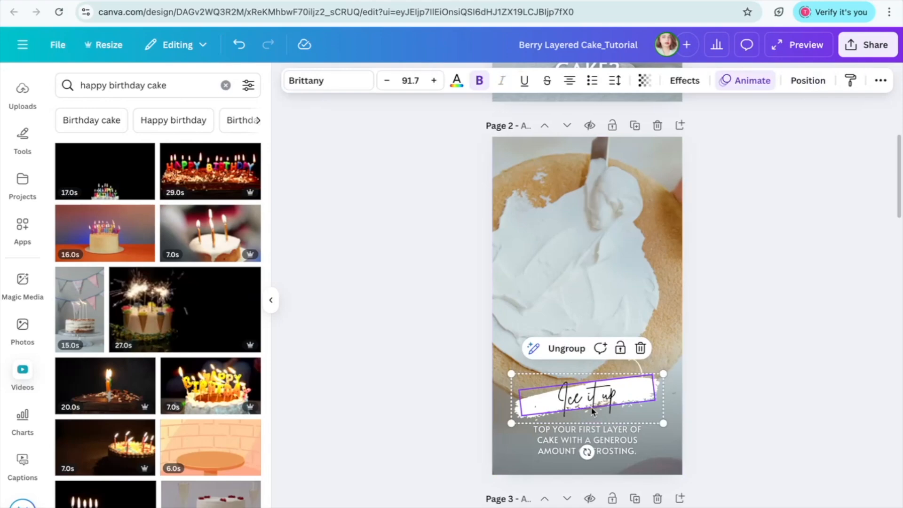
{"action": "scroll", "coordinate": [591, 410], "scroll_direction": "down", "scroll_amount": 15}
{"action": "scroll", "coordinate": [451, 341], "scroll_direction": "down", "scroll_amount": 10}
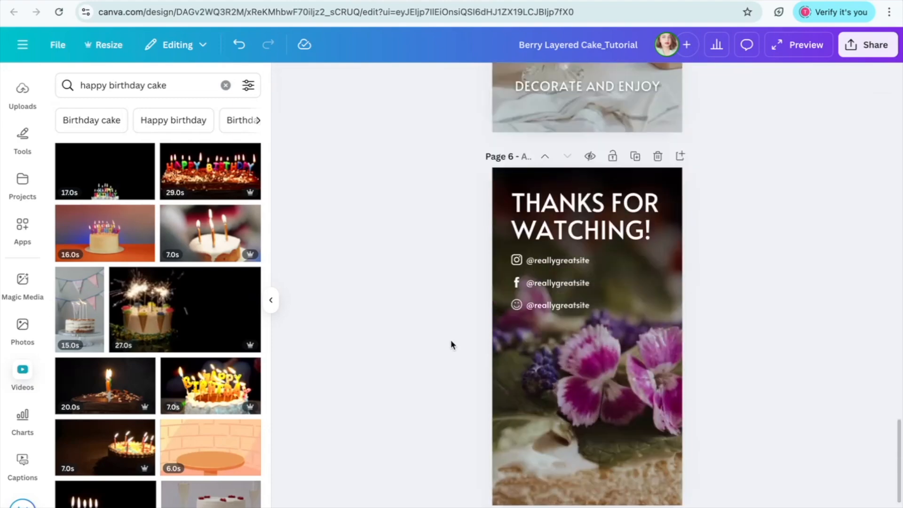
{"action": "scroll", "coordinate": [451, 345], "scroll_direction": "up", "scroll_amount": 20}
- Apply the Simple page animation to all pages and preview page 2's clip
{"action": "left_click", "coordinate": [590, 224]}
{"action": "left_click", "coordinate": [754, 88]}
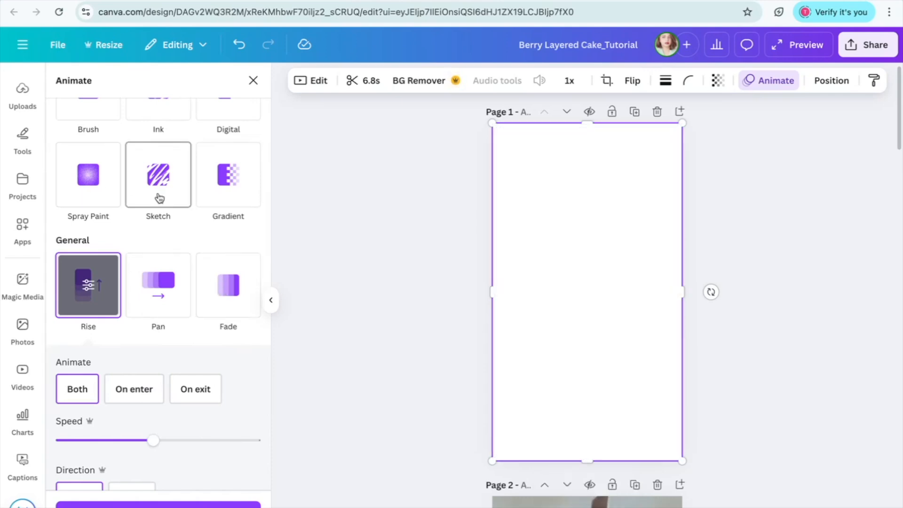
{"action": "scroll", "coordinate": [159, 197], "scroll_direction": "up", "scroll_amount": 3}
{"action": "scroll", "coordinate": [159, 198], "scroll_direction": "up", "scroll_amount": 2}
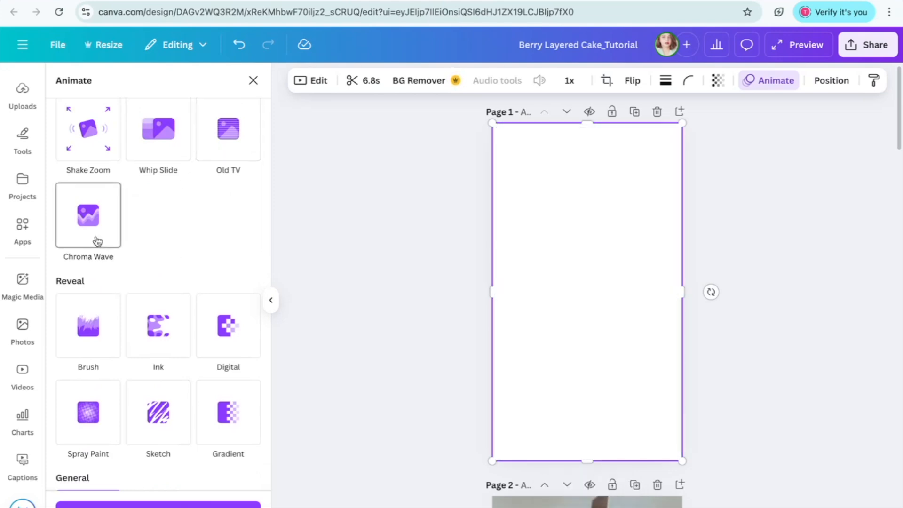
{"action": "scroll", "coordinate": [104, 188], "scroll_direction": "down", "scroll_amount": 10}
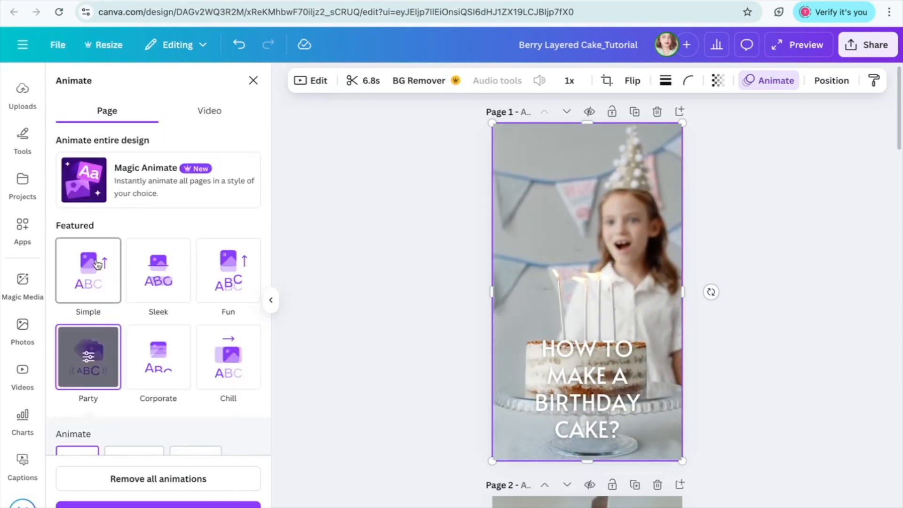
{"action": "left_click", "coordinate": [98, 264]}
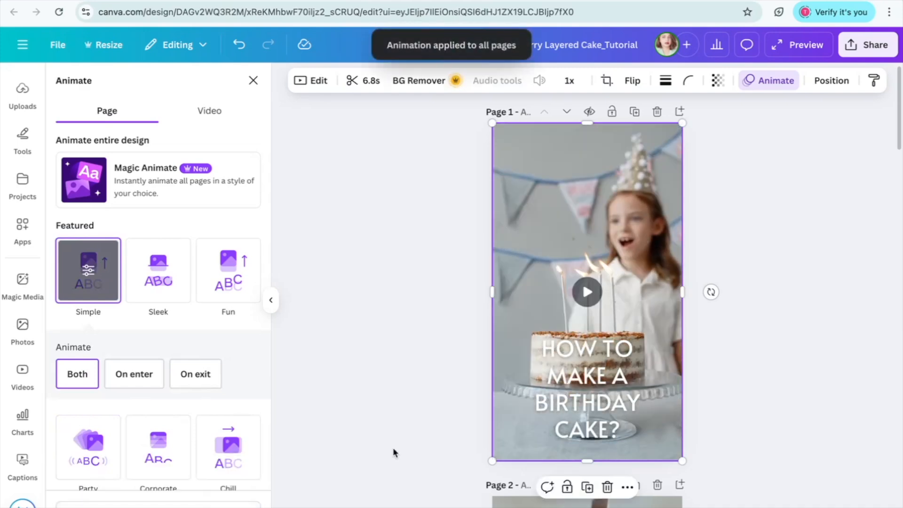
{"action": "scroll", "coordinate": [393, 447], "scroll_direction": "down", "scroll_amount": 5}
{"action": "scroll", "coordinate": [598, 380], "scroll_direction": "down", "scroll_amount": 1}
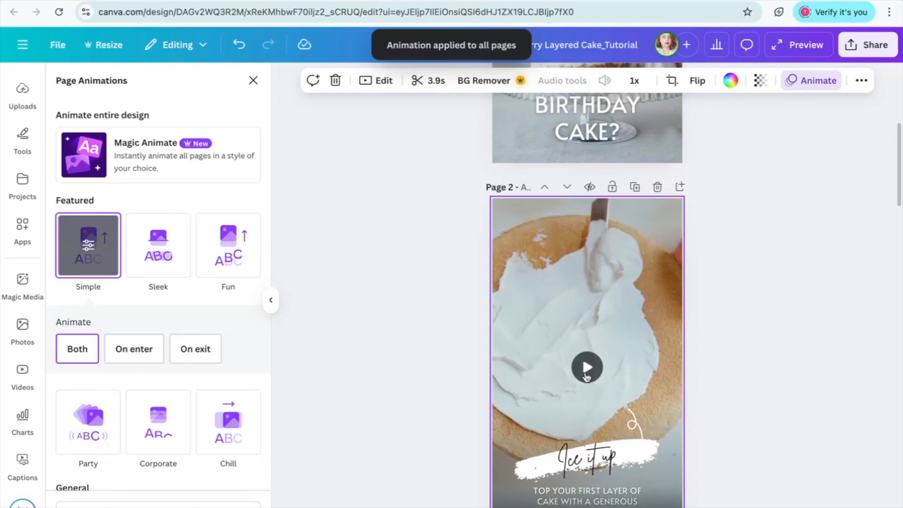
{"action": "left_click", "coordinate": [593, 373]}
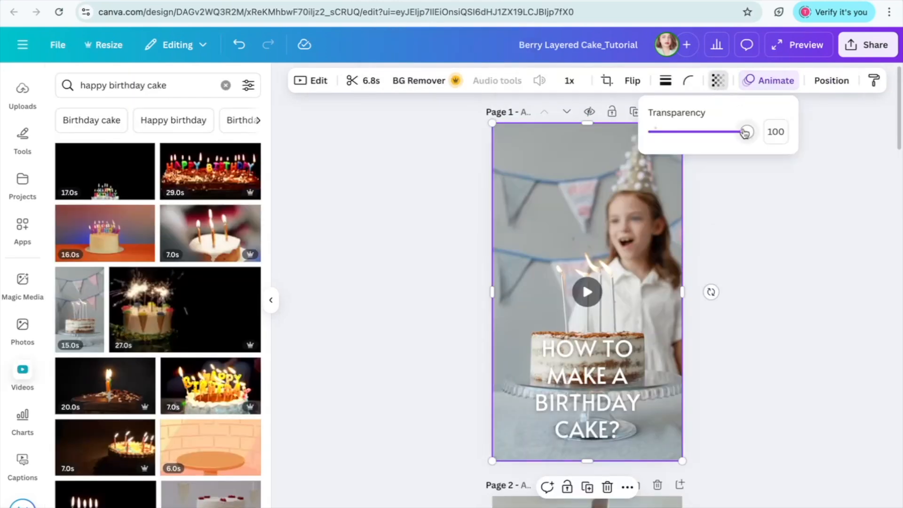
- Try a transparency of 21 on page 1's birthday clip and restore it to 100
{"action": "left_click_drag", "start_coordinate": [745, 132], "coordinate": [675, 133]}
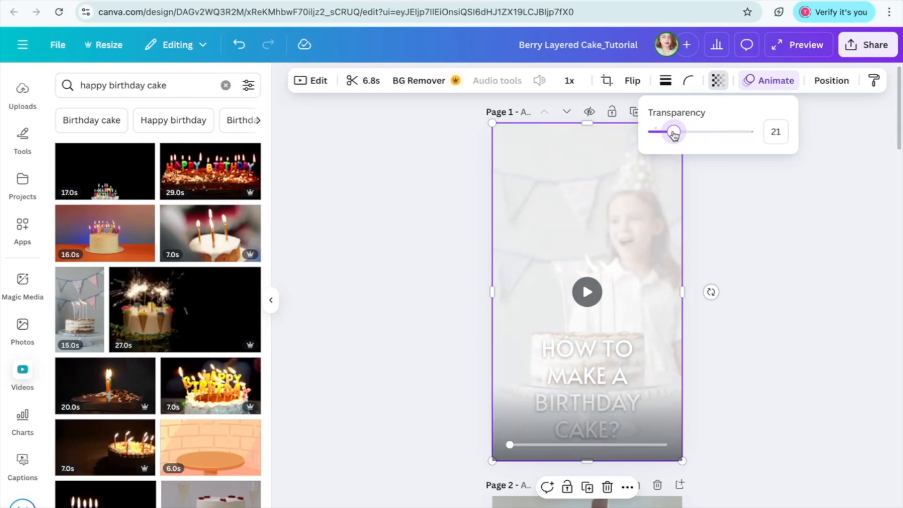
{"action": "left_click_drag", "start_coordinate": [675, 135], "coordinate": [747, 140]}
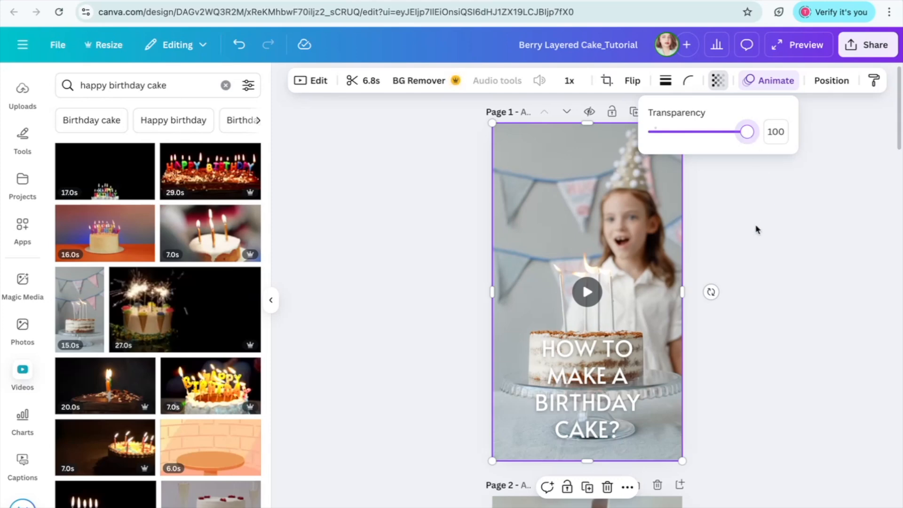
- Examine the birthday clip's arrangement settings and the stacking order of page 1's layers
{"action": "left_click", "coordinate": [831, 81]}
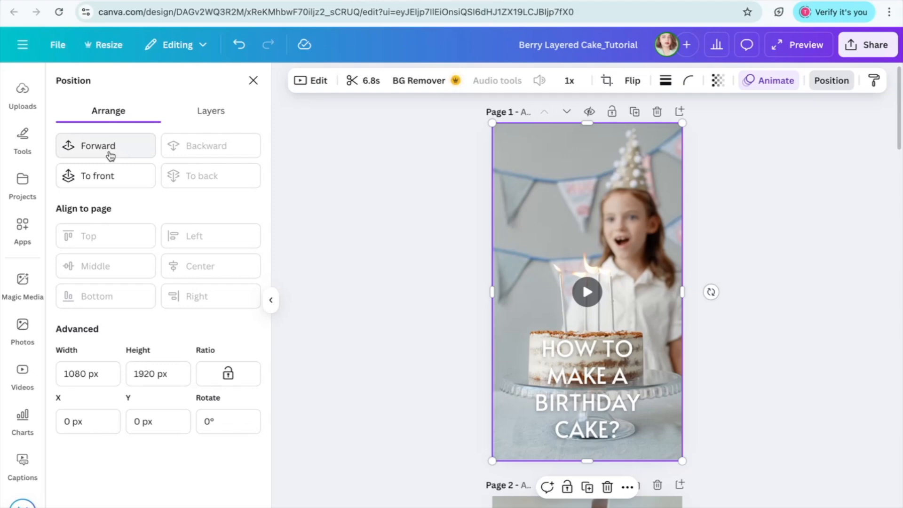
{"action": "left_click", "coordinate": [212, 112]}
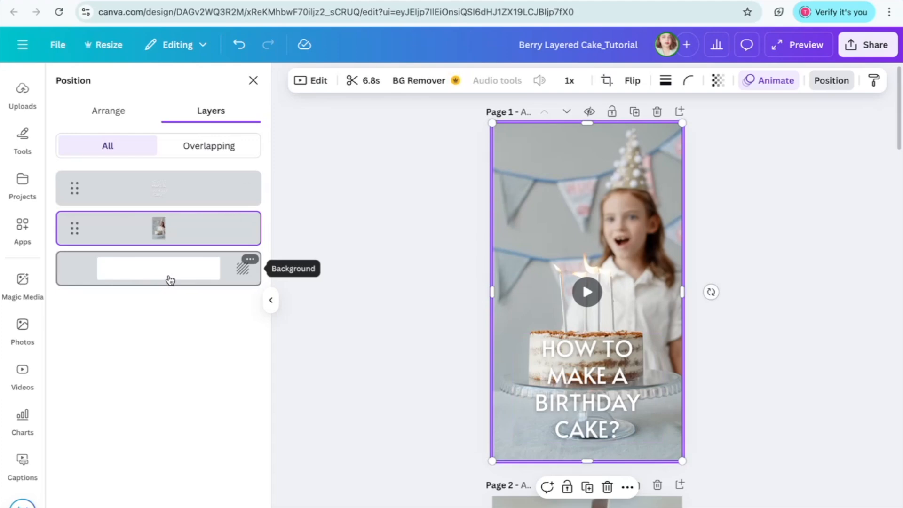
{"action": "left_click", "coordinate": [185, 206]}
{"action": "left_click", "coordinate": [169, 232]}
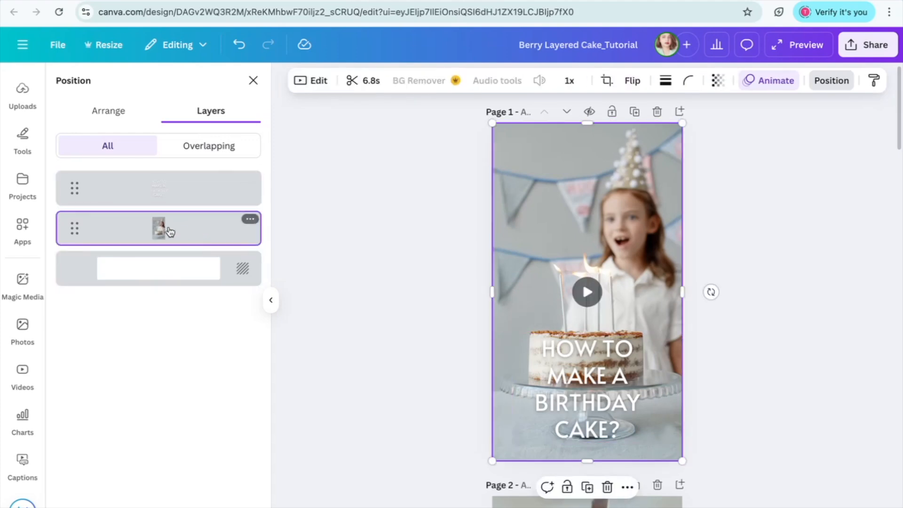
- Show the page timeline and adjust page 1's duration to 9.5 seconds
{"action": "left_click", "coordinate": [179, 260]}
{"action": "left_click", "coordinate": [672, 190]}
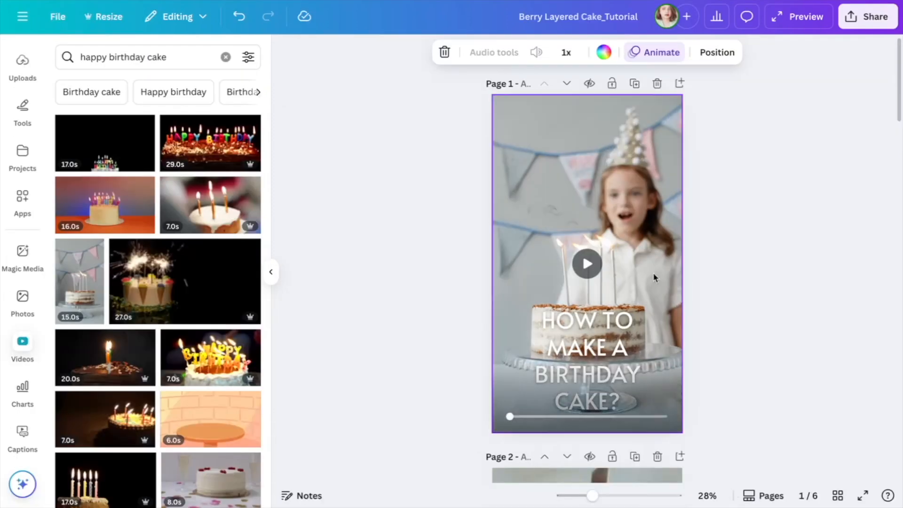
{"action": "left_click", "coordinate": [764, 495]}
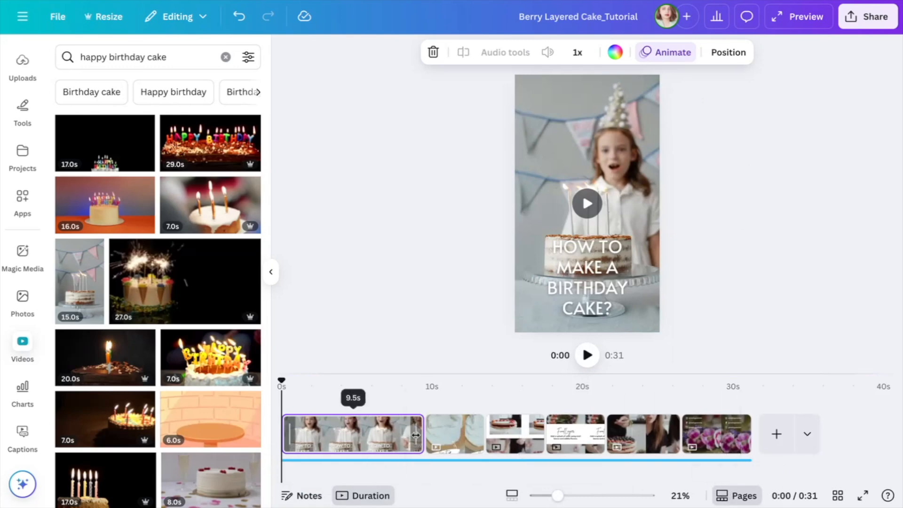
{"action": "mouse_move", "coordinate": [417, 435]}
{"action": "left_mouse_down"}
{"action": "mouse_move", "coordinate": [362, 432]}
{"action": "mouse_move", "coordinate": [423, 433]}
{"action": "left_mouse_up"}
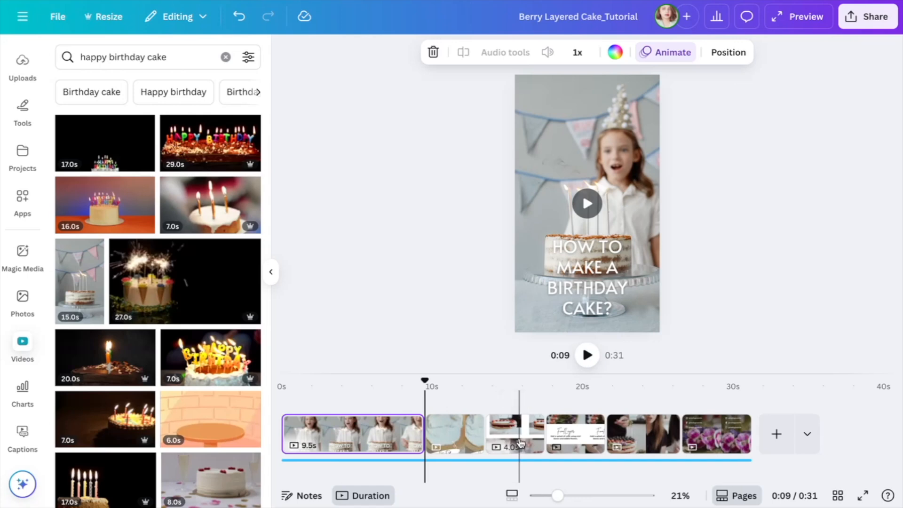
- Remove the template's existing soundtrack from the timeline and open the audio library
{"action": "left_click", "coordinate": [348, 460]}
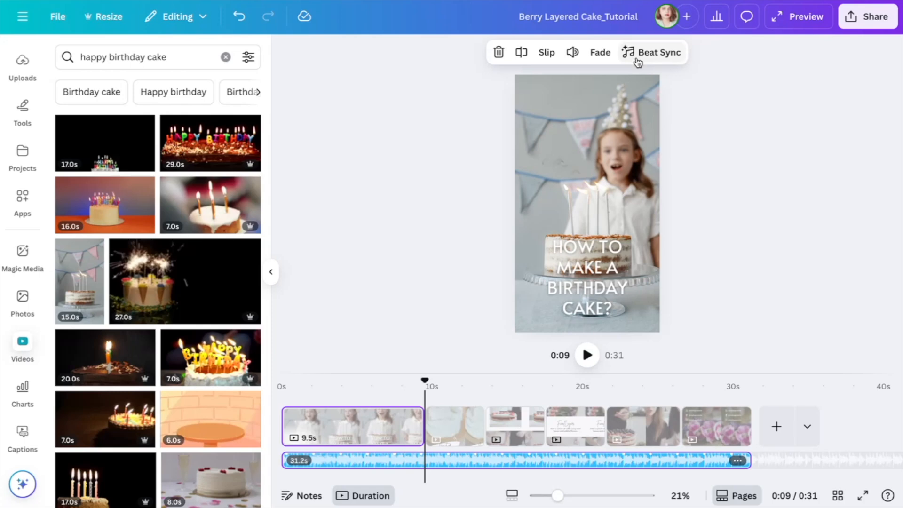
{"action": "left_click", "coordinate": [687, 428]}
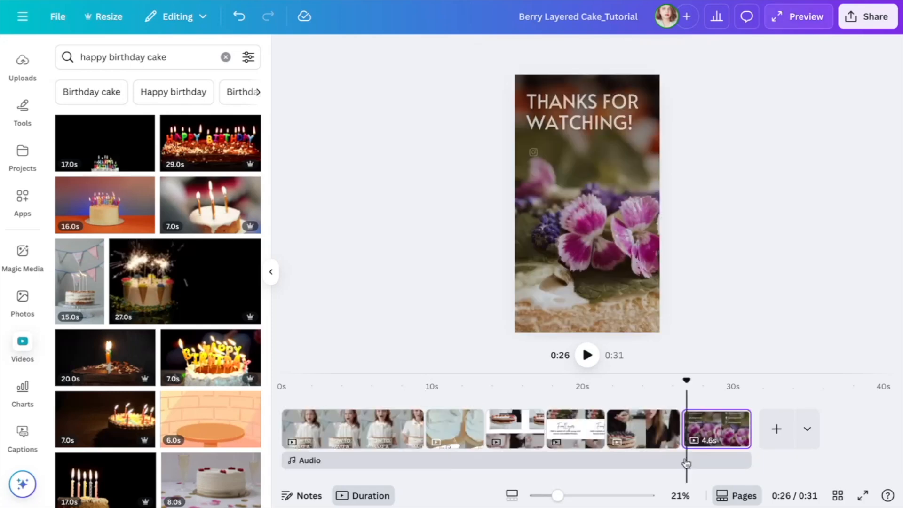
{"action": "left_click", "coordinate": [299, 460]}
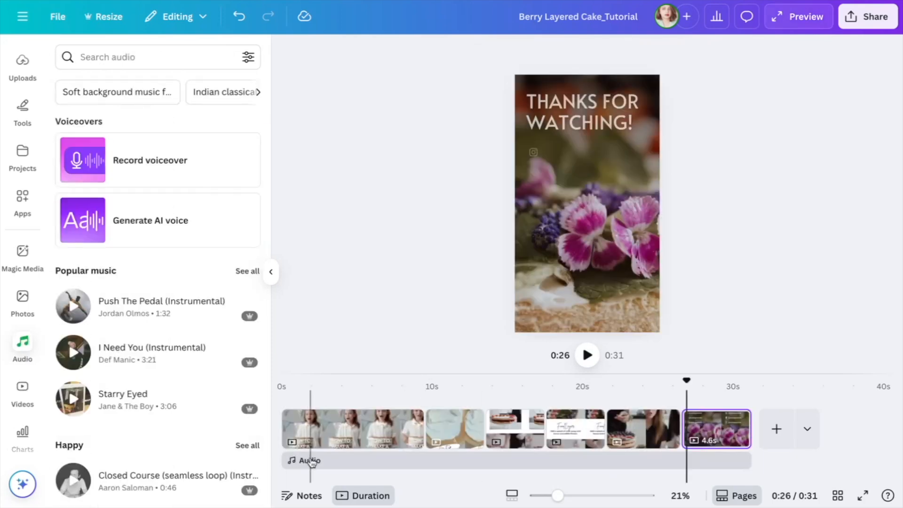
- Browse the music selection, preview "Happy Now (Instrumental)" from the Happy category and add it to the timeline
{"action": "left_click", "coordinate": [121, 53]}
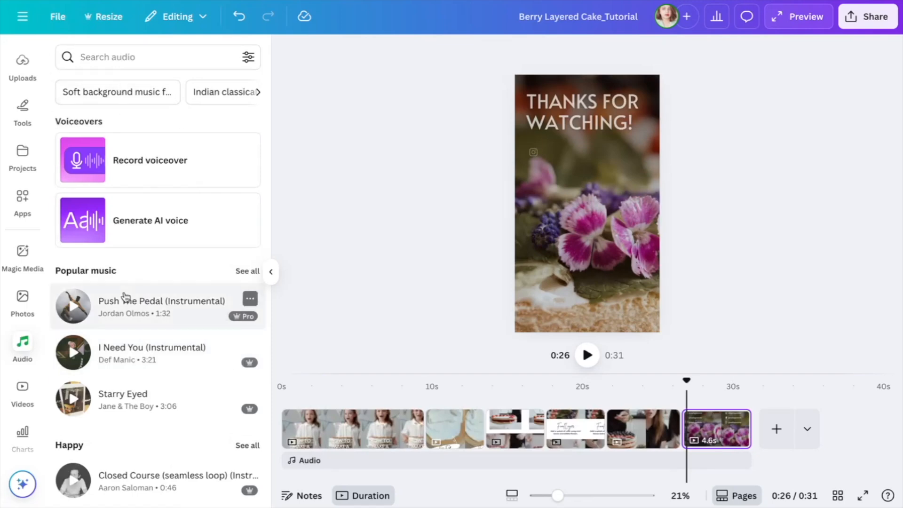
{"action": "scroll", "coordinate": [122, 296], "scroll_direction": "down", "scroll_amount": 5}
{"action": "scroll", "coordinate": [126, 297], "scroll_direction": "down", "scroll_amount": 5}
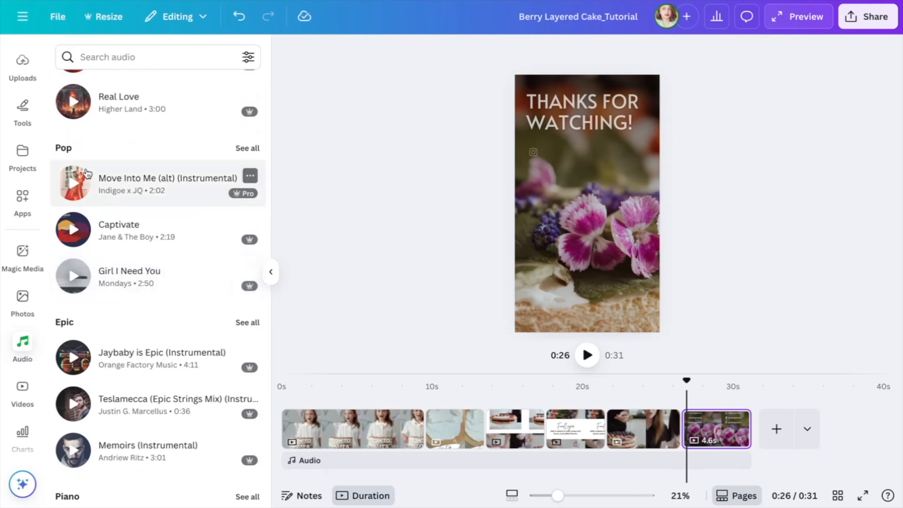
{"action": "scroll", "coordinate": [87, 188], "scroll_direction": "up", "scroll_amount": 3}
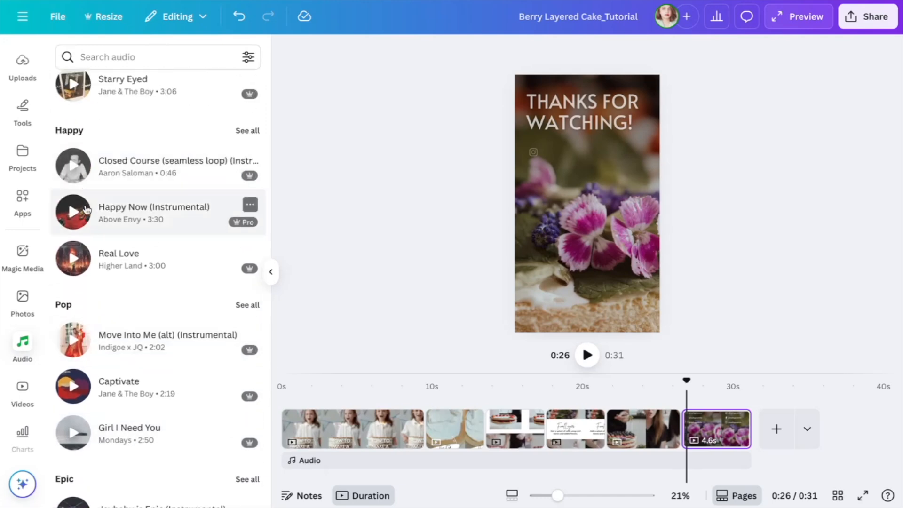
{"action": "left_click", "coordinate": [86, 210]}
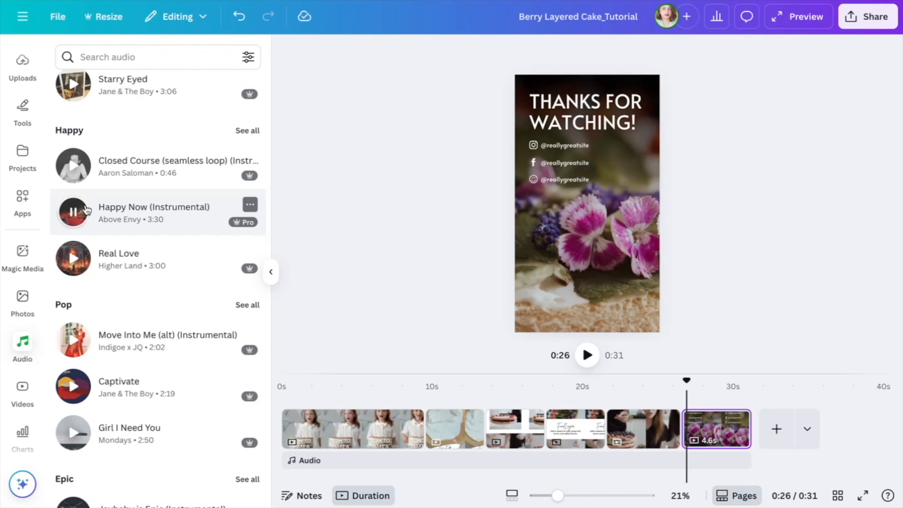
{"action": "left_click", "coordinate": [136, 208]}
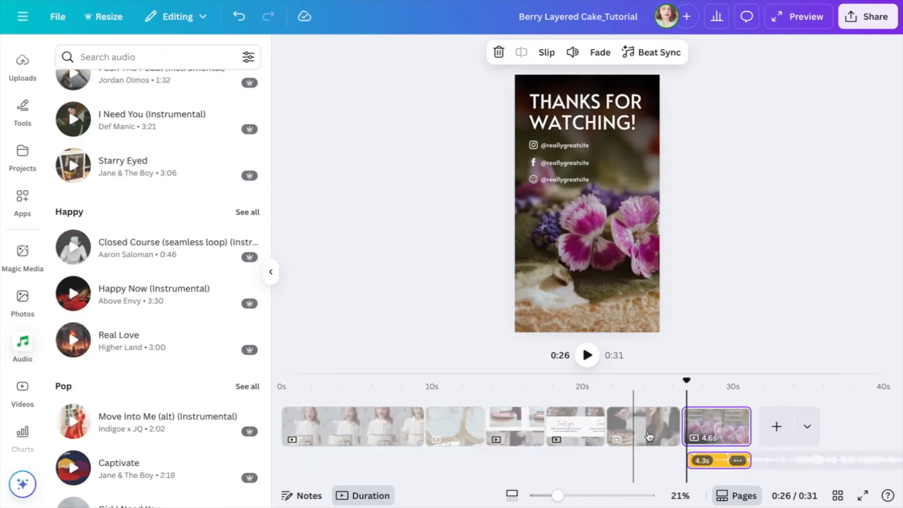
- Extend the added music track back to 0s so it spans all pages, and play back part of the video
{"action": "left_click_drag", "start_coordinate": [691, 460], "coordinate": [284, 465]}
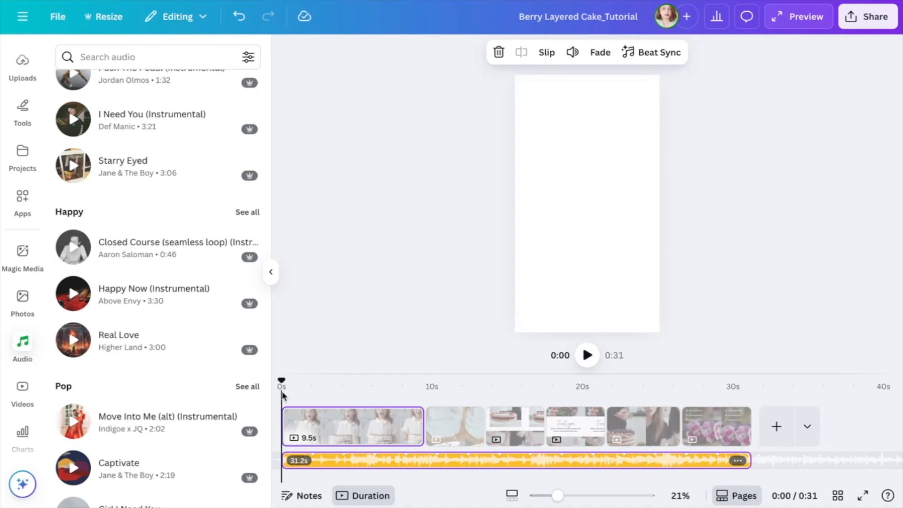
{"action": "left_click", "coordinate": [586, 355]}
{"action": "left_click", "coordinate": [502, 426]}
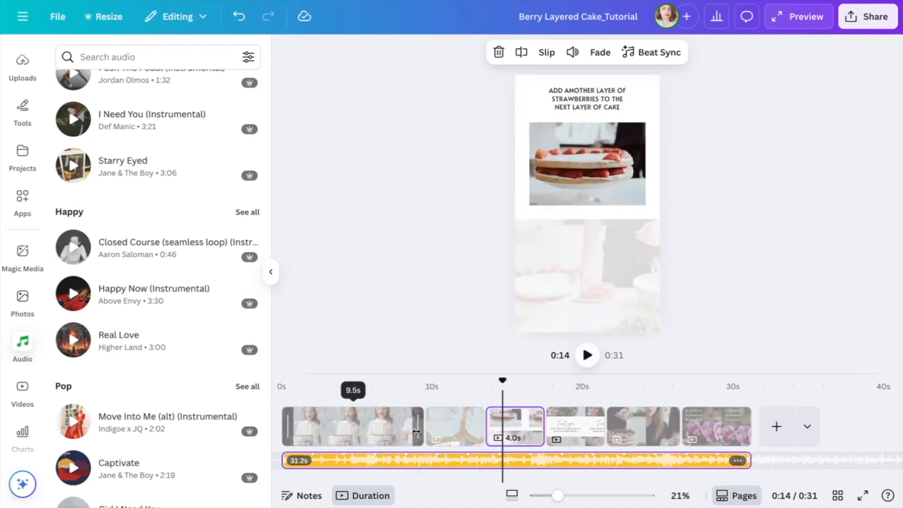
- Add an upward Slide transition between pages 1 and 2 and play the video to check it
{"action": "left_click", "coordinate": [425, 439]}
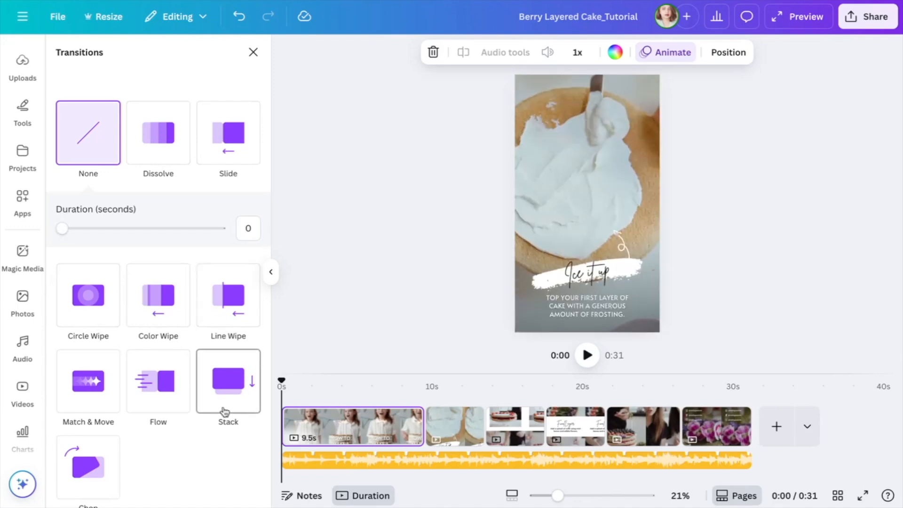
{"action": "left_click", "coordinate": [228, 149]}
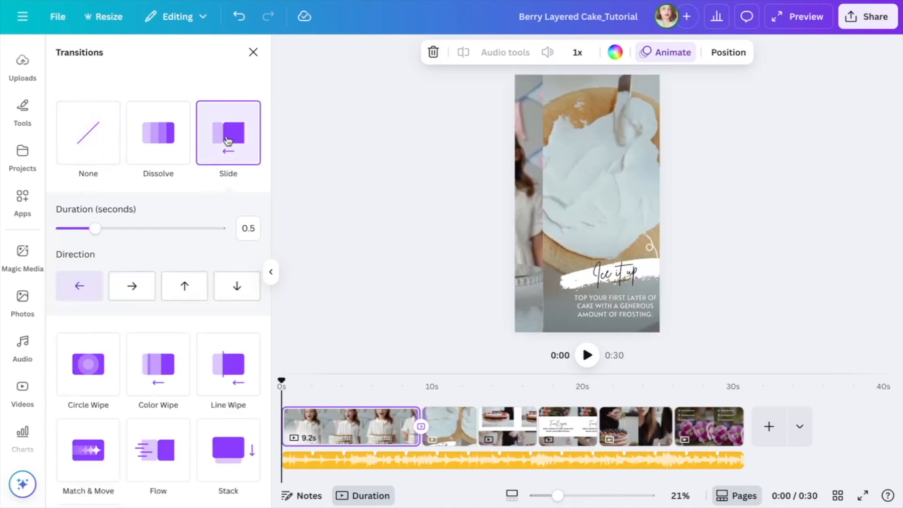
{"action": "left_click", "coordinate": [131, 283]}
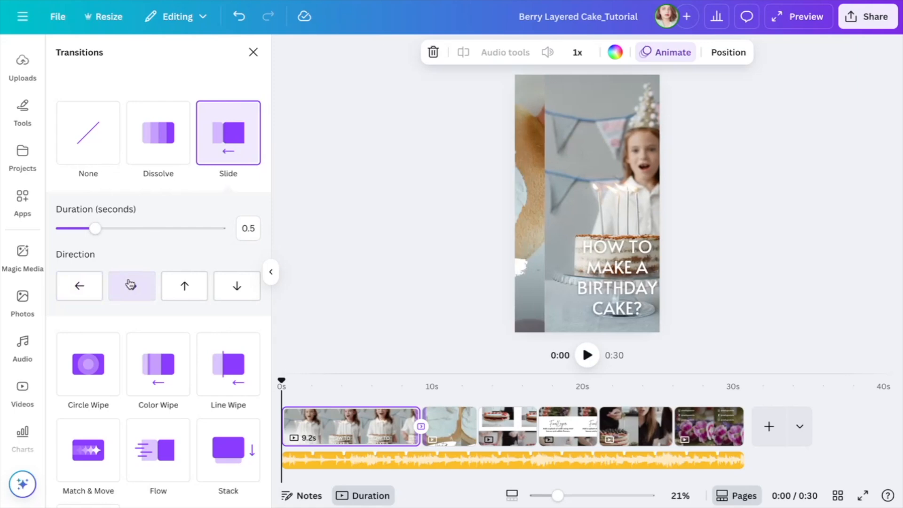
{"action": "left_click", "coordinate": [185, 278]}
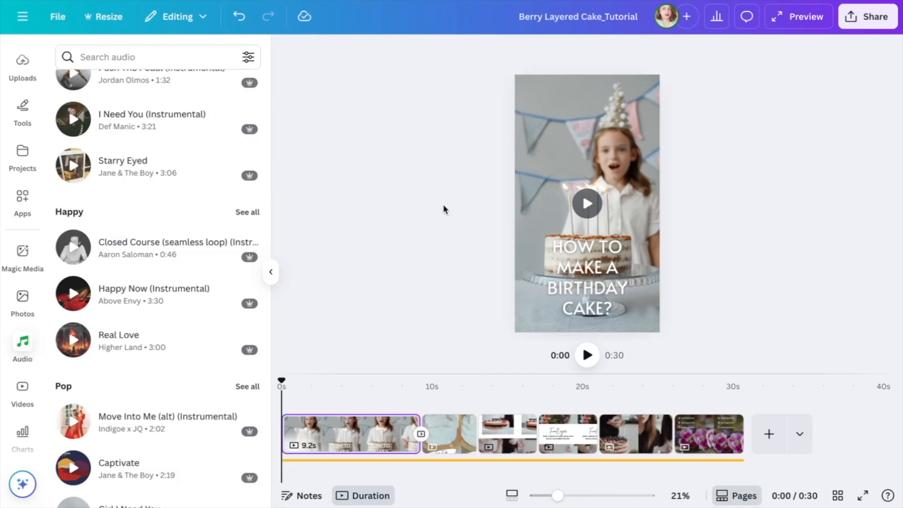
{"action": "left_click", "coordinate": [586, 355]}
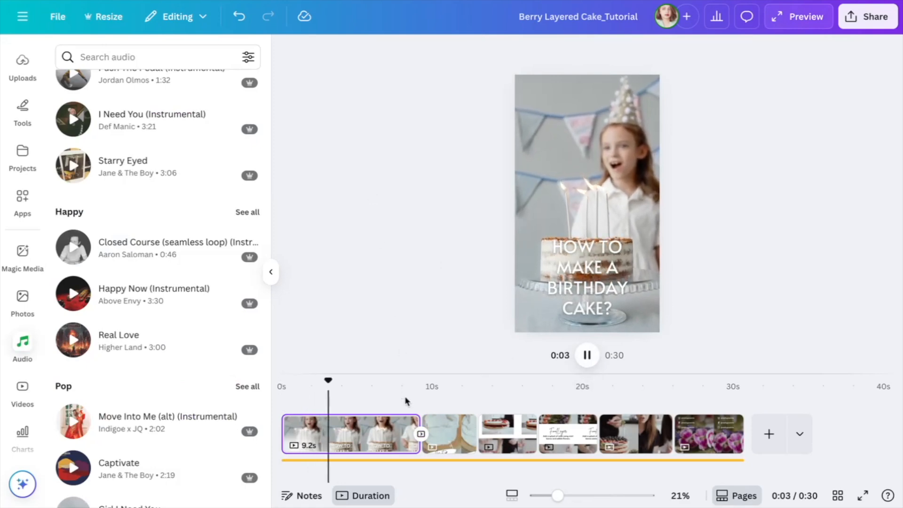
{"action": "mouse_move", "coordinate": [421, 432]}
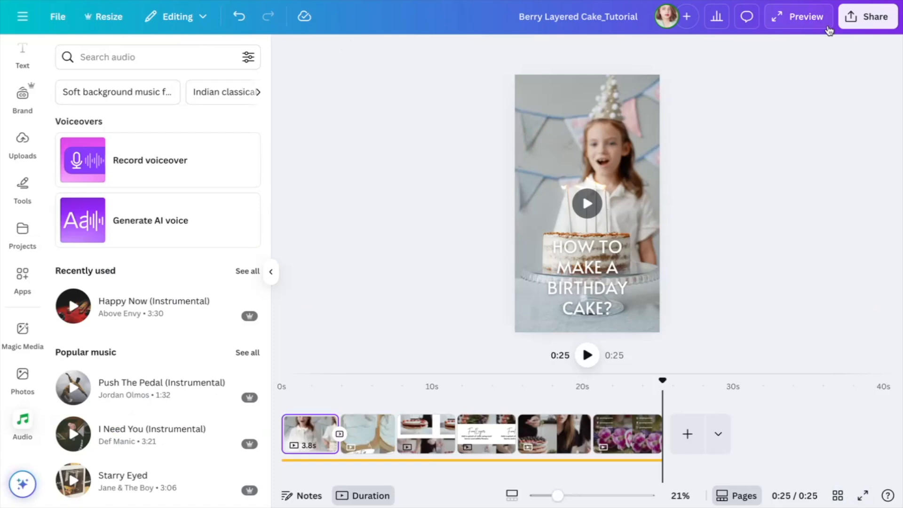
- Examine the public view link option for sharing the design
{"action": "left_click", "coordinate": [853, 29]}
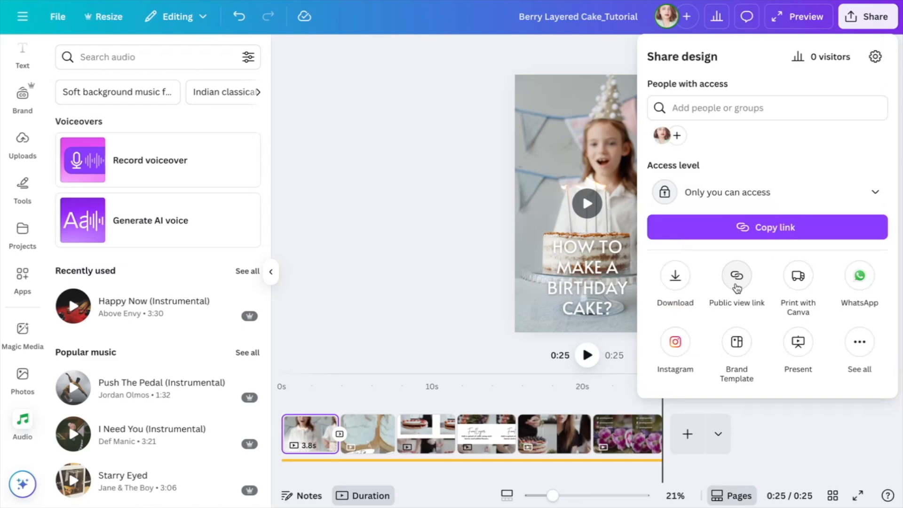
{"action": "left_click", "coordinate": [737, 278]}
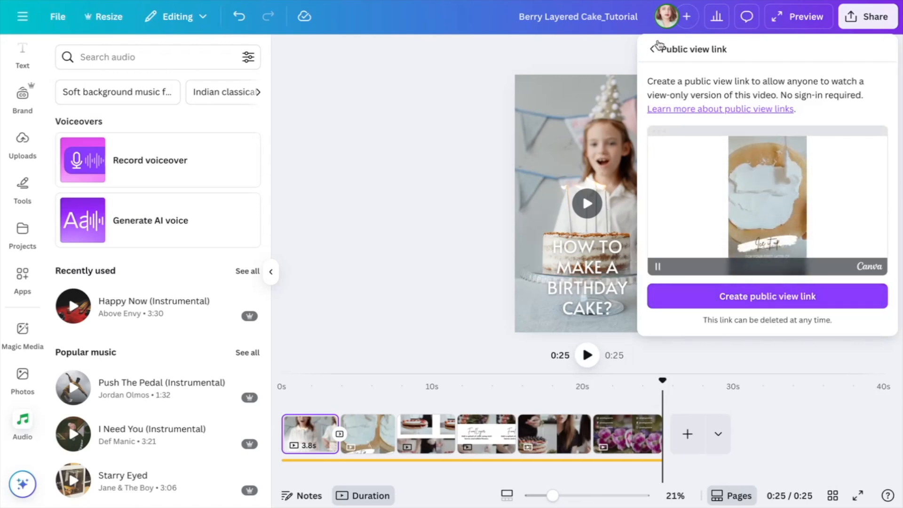
{"action": "left_click", "coordinate": [653, 47]}
- Keep MP4 Video as the download file type and raise the quality to 4K (UHD)
{"action": "left_click", "coordinate": [677, 276]}
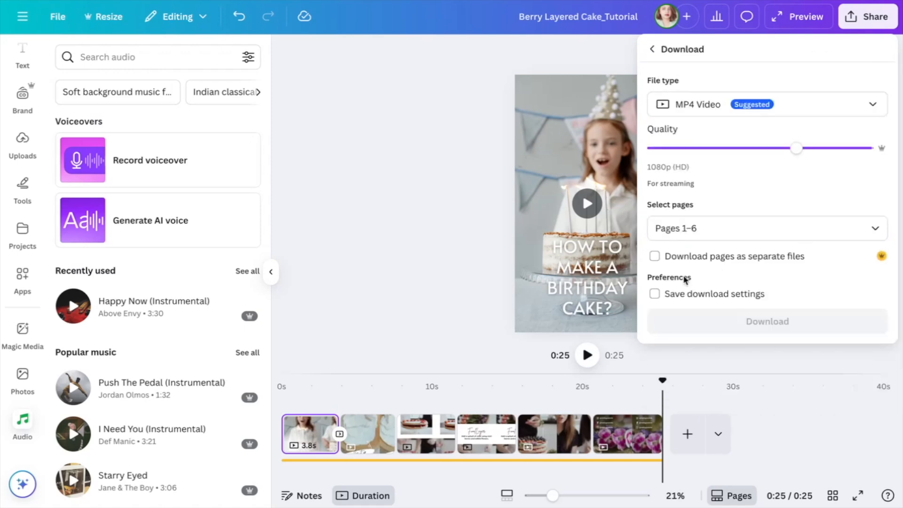
{"action": "left_click", "coordinate": [689, 107]}
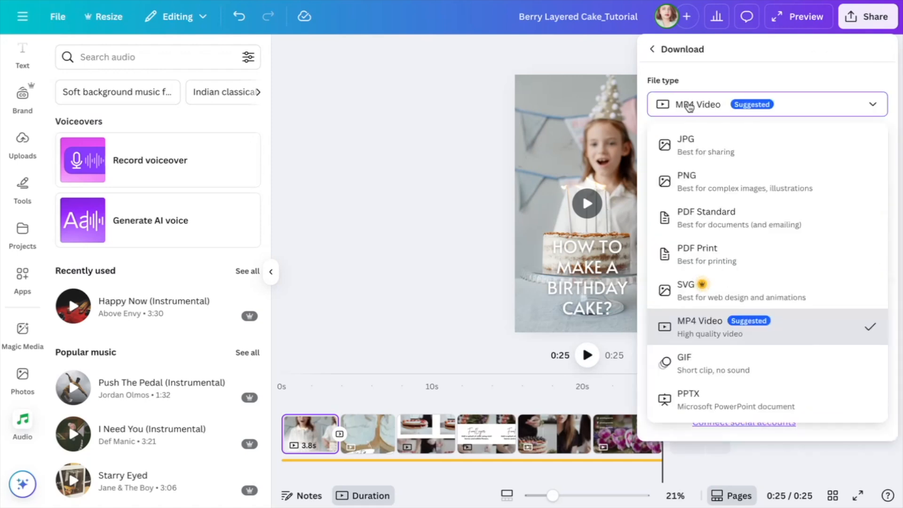
{"action": "left_click", "coordinate": [722, 78]}
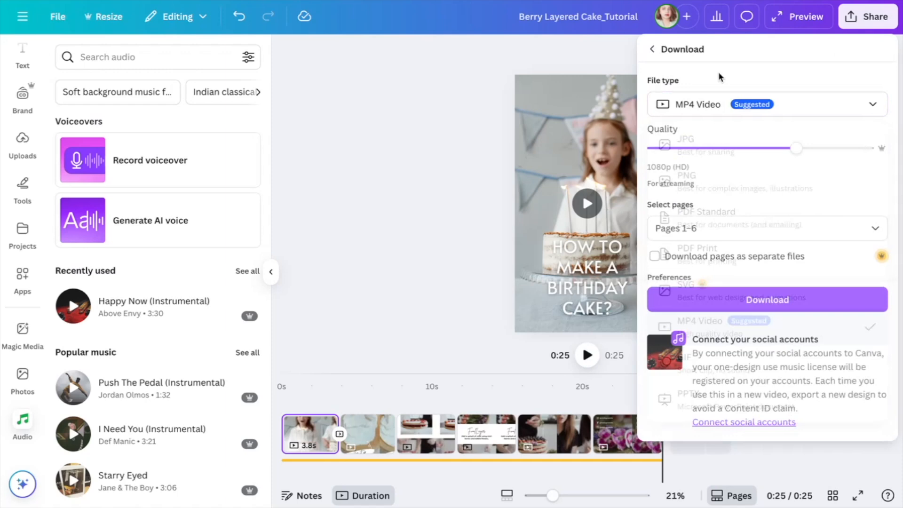
{"action": "left_click", "coordinate": [809, 151]}
{"action": "left_click_drag", "start_coordinate": [800, 151], "coordinate": [890, 151]}
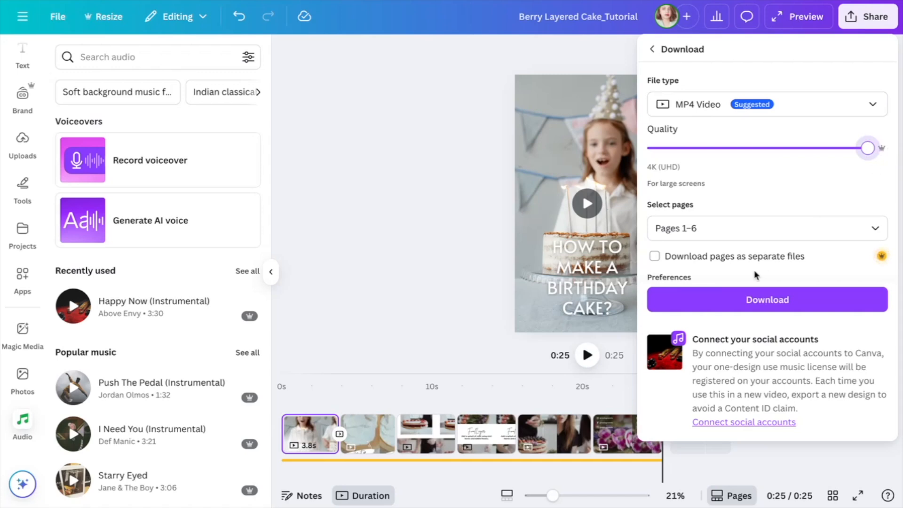
- Confirm pages 1–6 for the export and download the video
{"action": "left_click", "coordinate": [764, 226]}
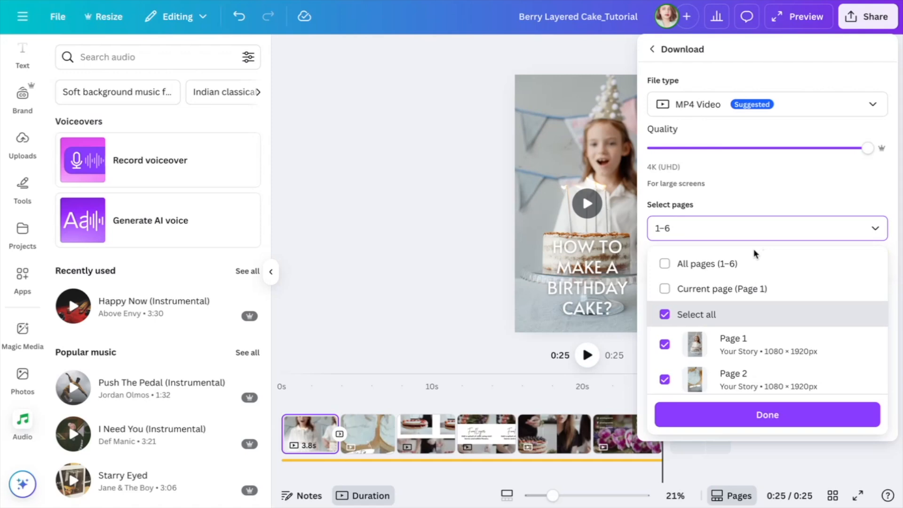
{"action": "scroll", "coordinate": [722, 308], "scroll_direction": "down", "scroll_amount": 3}
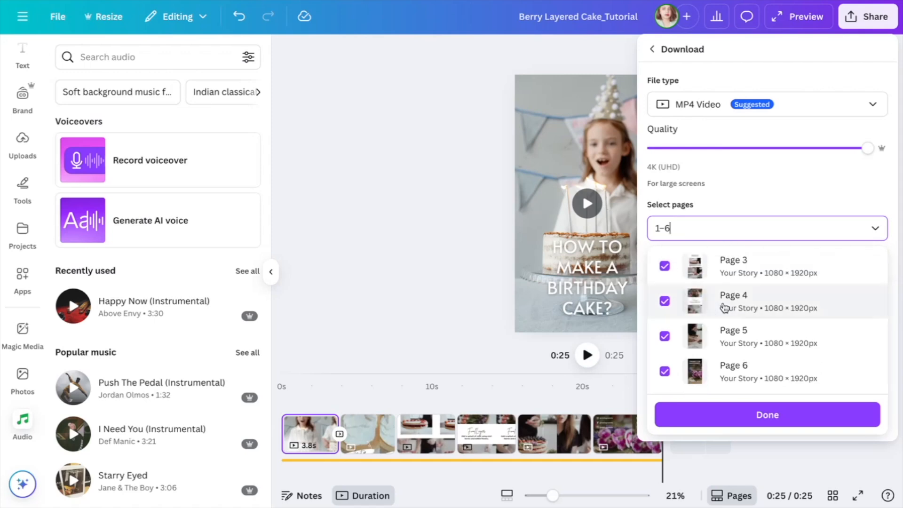
{"action": "left_click", "coordinate": [695, 414]}
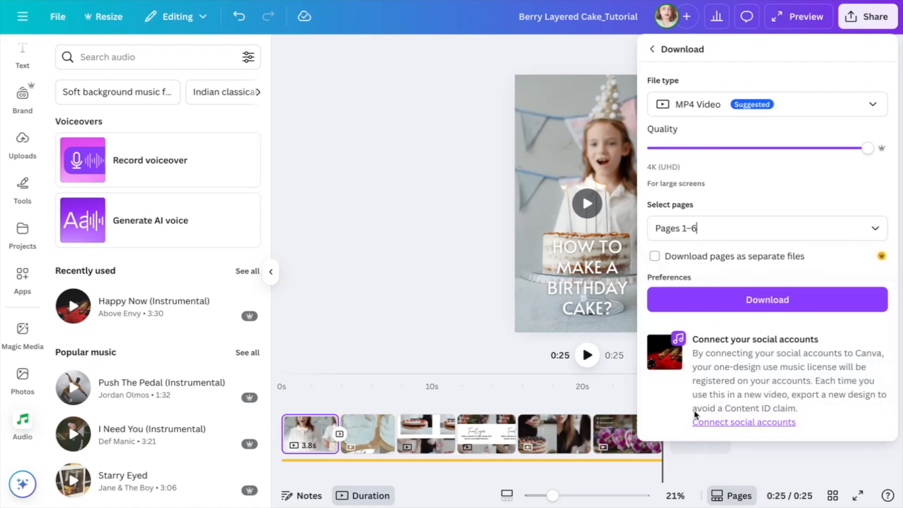
{"action": "left_click", "coordinate": [706, 303]}
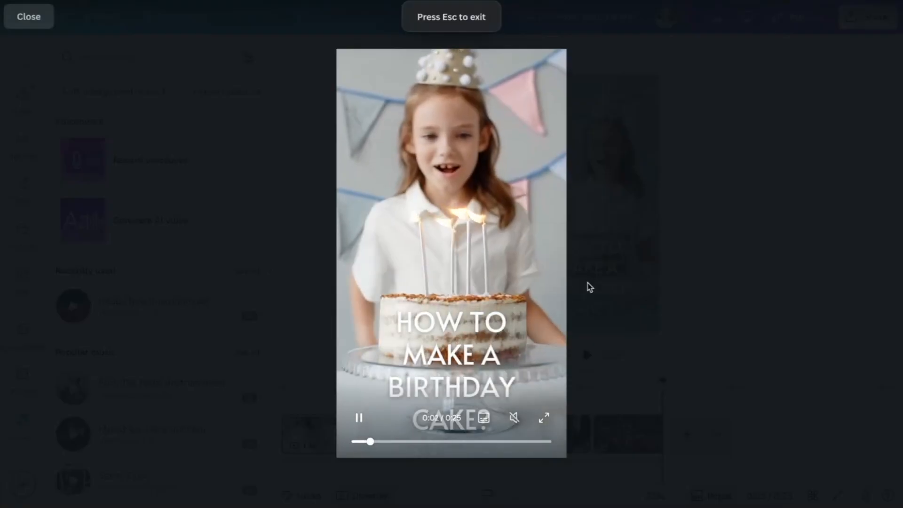